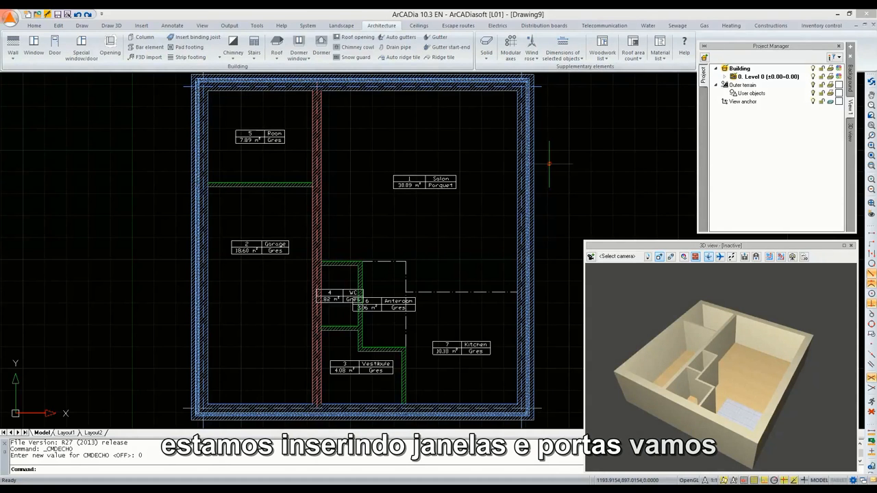
# - Start a new door, open its properties and assign the first door scheme, the one with stacked rectangular panels
pyautogui.click(55, 45)
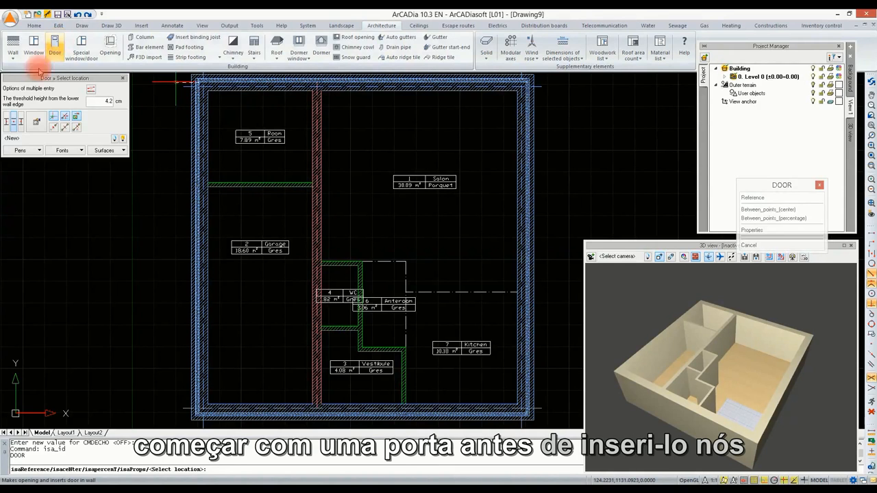
pyautogui.click(36, 122)
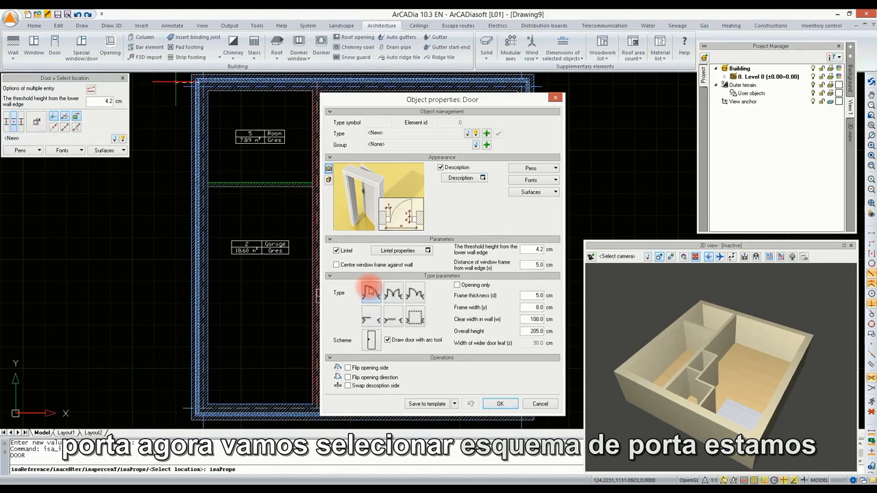
pyautogui.click(371, 340)
pyautogui.click(400, 277)
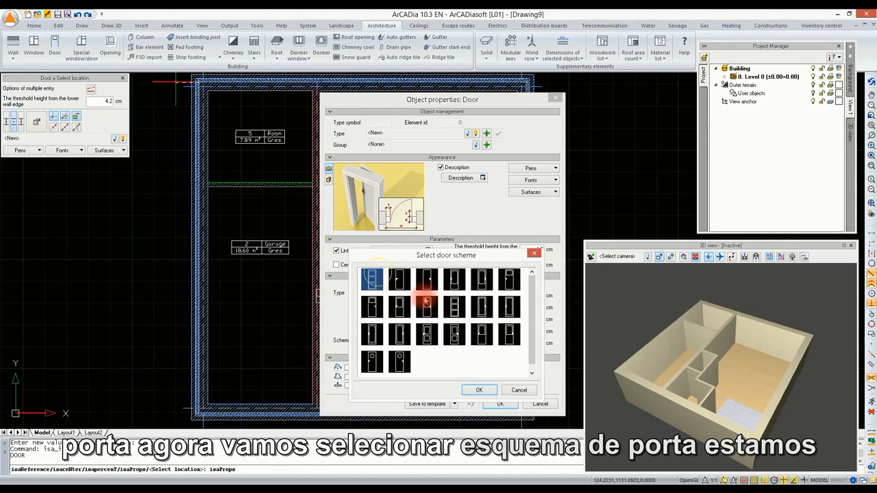
pyautogui.click(478, 390)
# - Set the door's frame width to 5 cm, clear width in wall to 110 cm and overall height to 235 cm
pyautogui.click(540, 308)
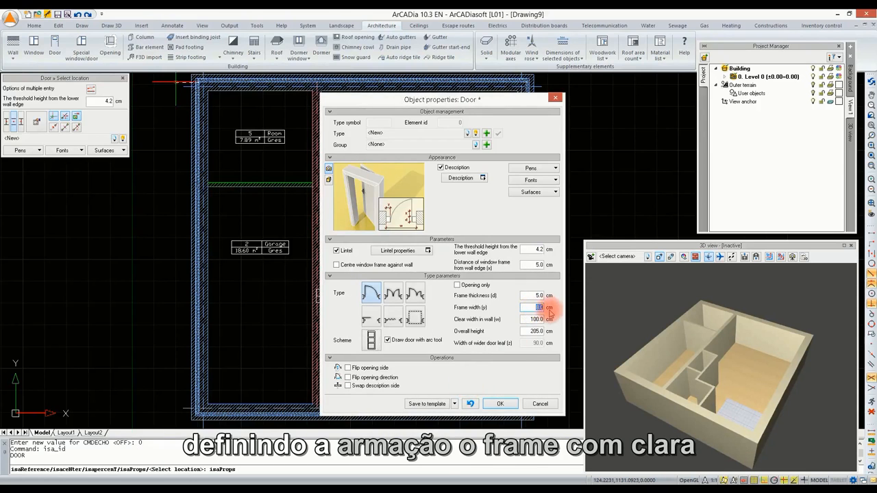
pyautogui.write('5')
pyautogui.click(531, 319)
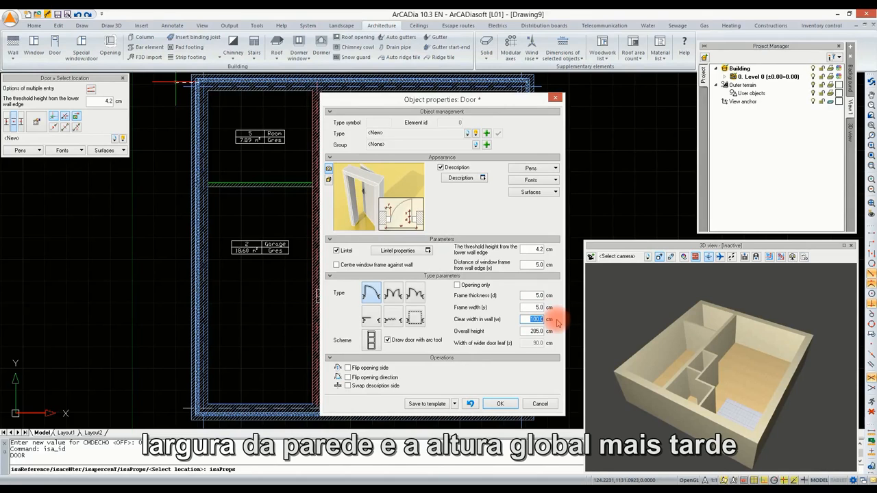
pyautogui.write('110')
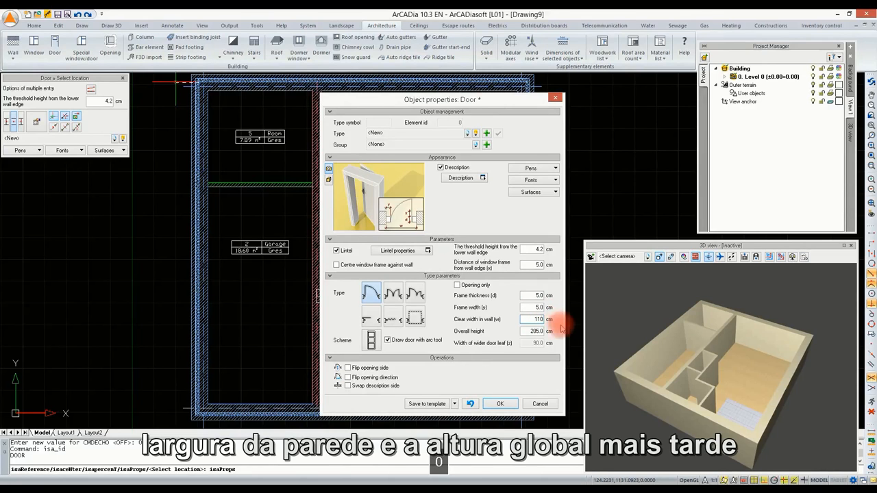
pyautogui.click(532, 332)
pyautogui.write('2')
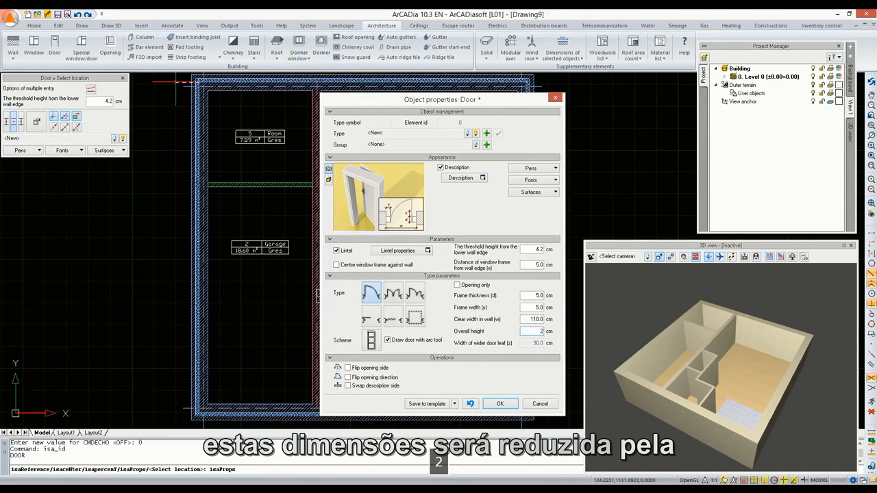
pyautogui.write('35')
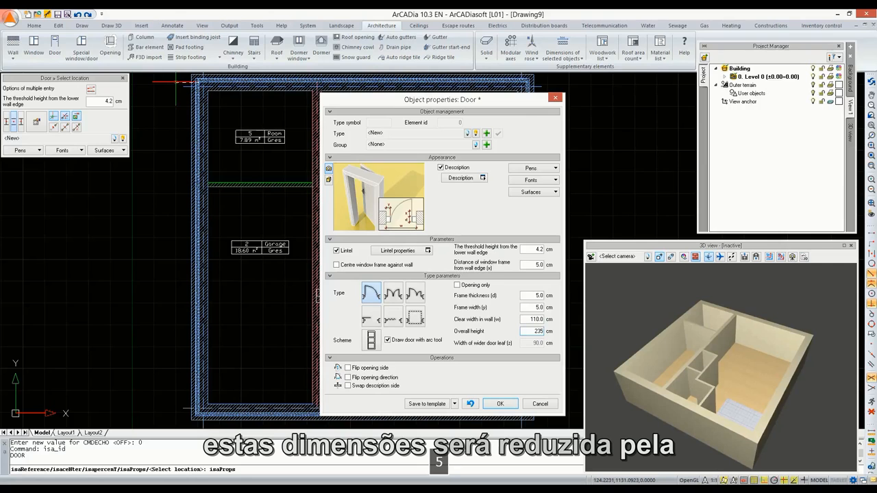
pyautogui.click(534, 310)
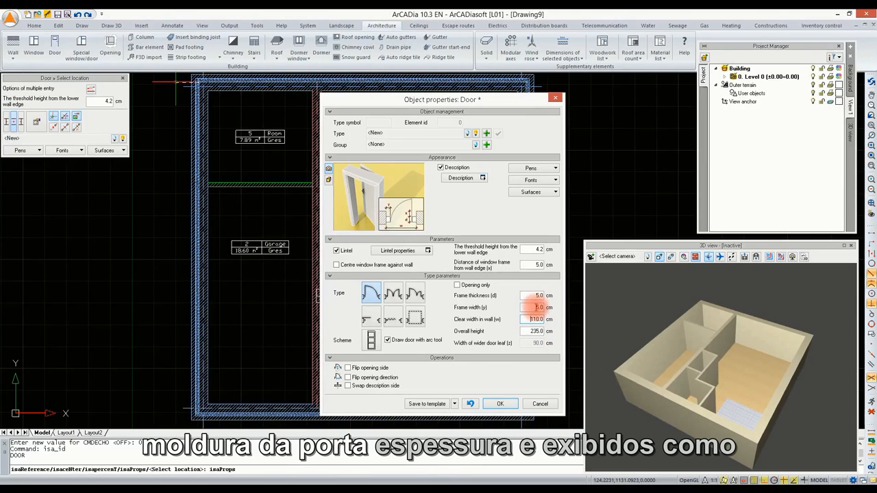
pyautogui.doubleClick(538, 307)
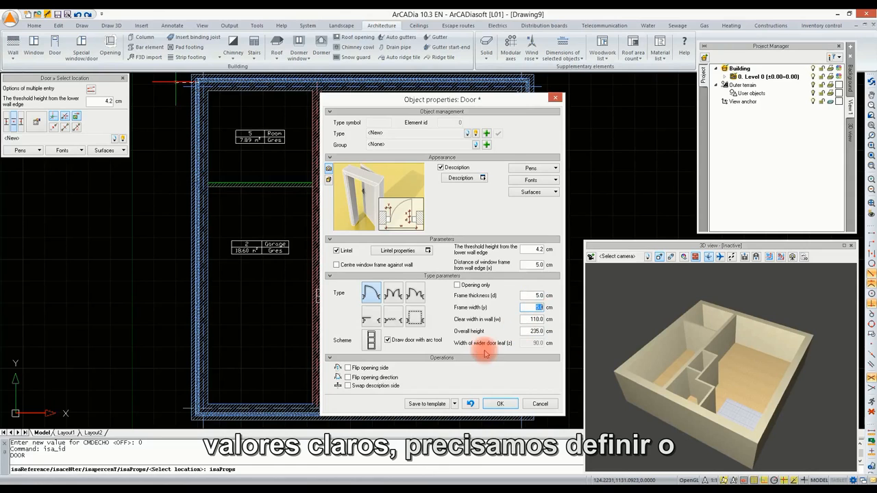
# - Set the door frame's distance from the wall edge to 25 cm and the threshold height to 14.9 cm
pyautogui.click(531, 265)
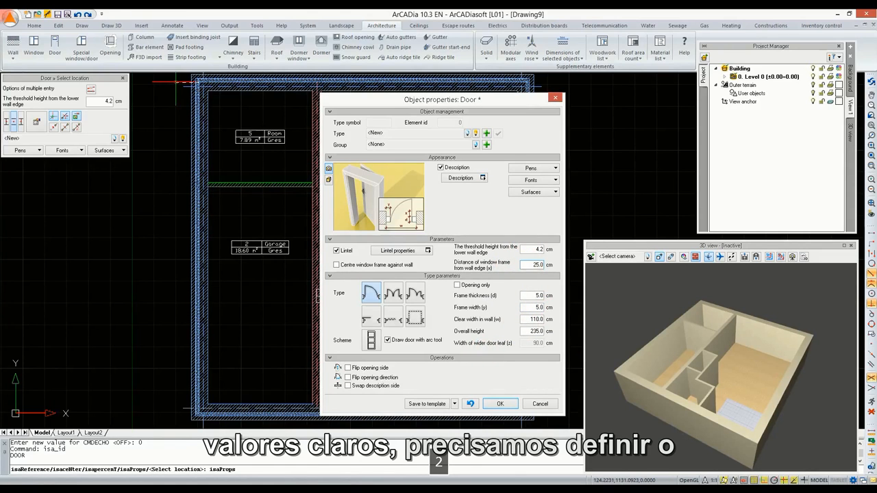
pyautogui.write('2')
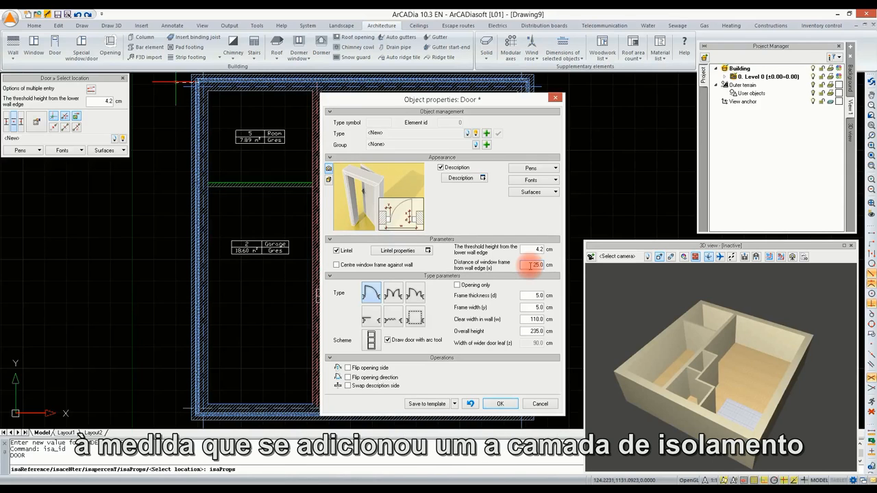
pyautogui.click(530, 251)
pyautogui.moveTo(533, 250); pyautogui.dragTo(552, 259)
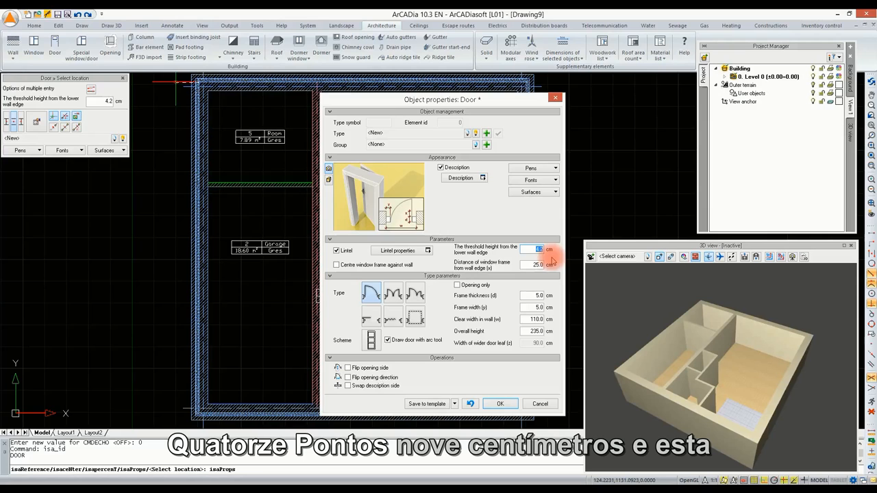
pyautogui.write('4')
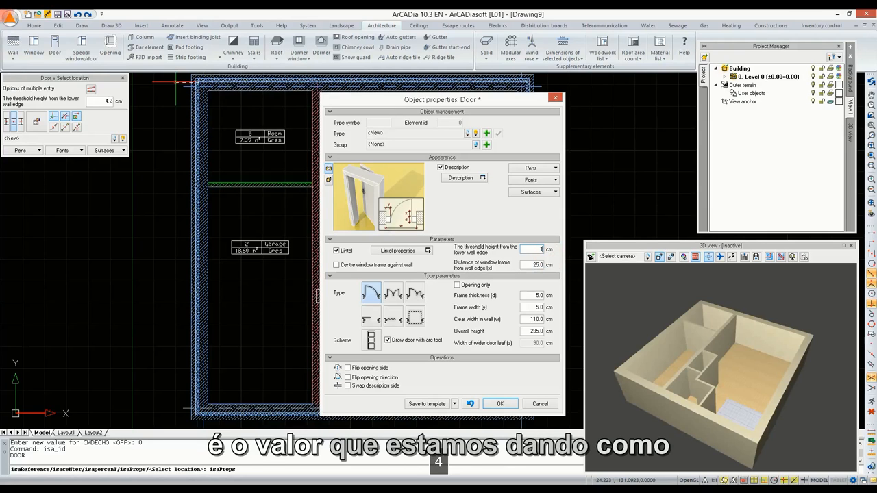
pyautogui.write('.9')
pyautogui.click(535, 265)
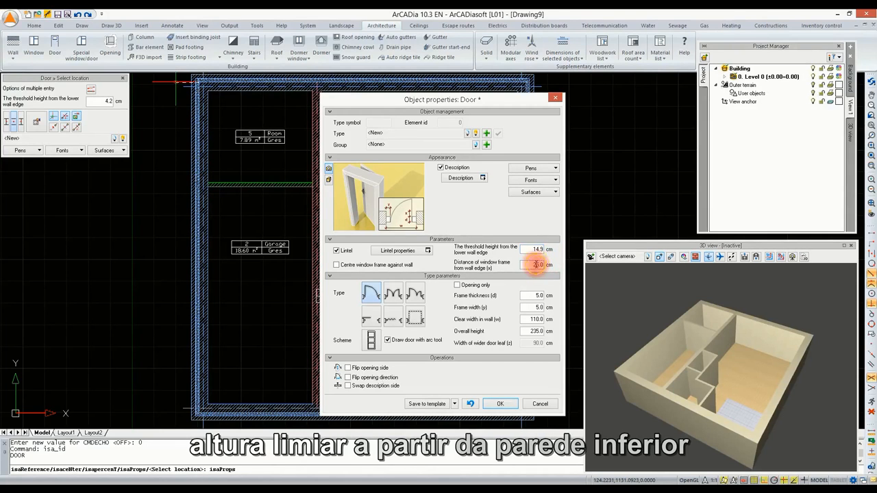
pyautogui.doubleClick(534, 249)
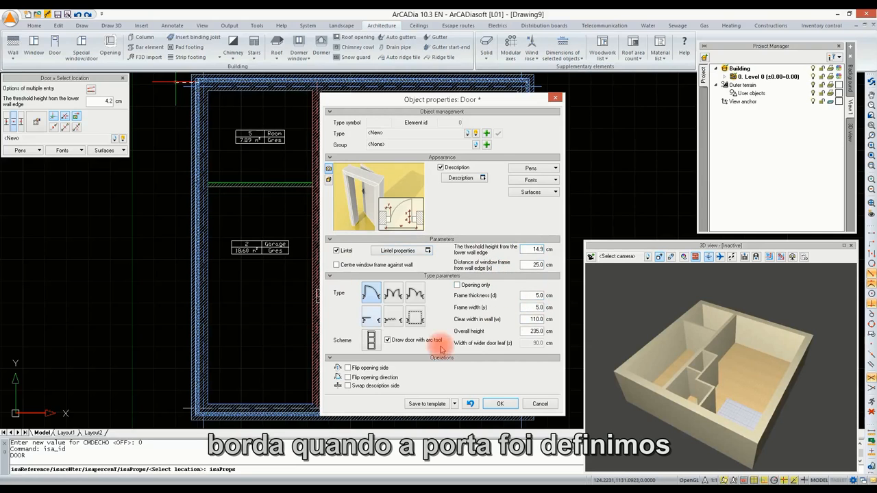
# - Save the door as a type named "External door" in the project library and accept its properties
pyautogui.click(486, 134)
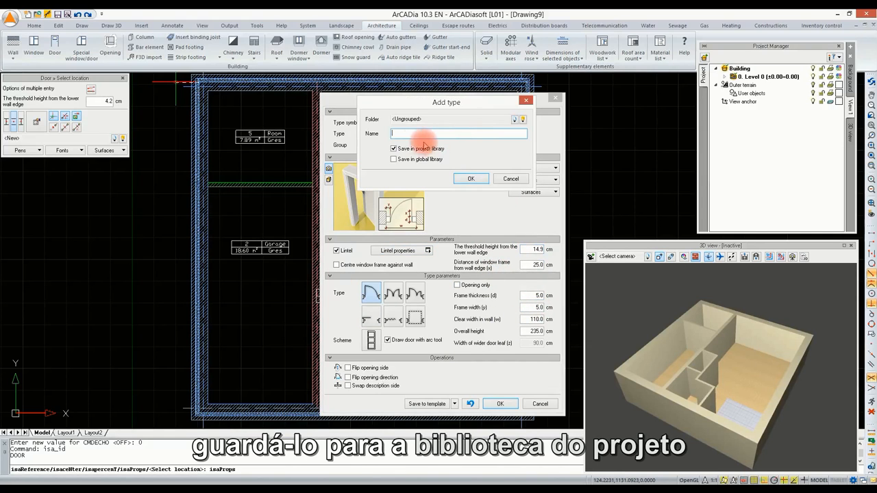
pyautogui.write('Ex')
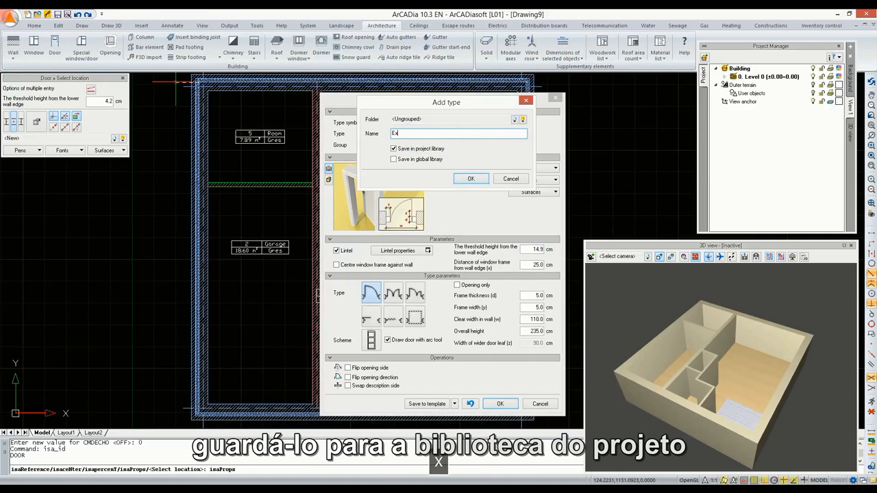
pyautogui.write('ternal door')
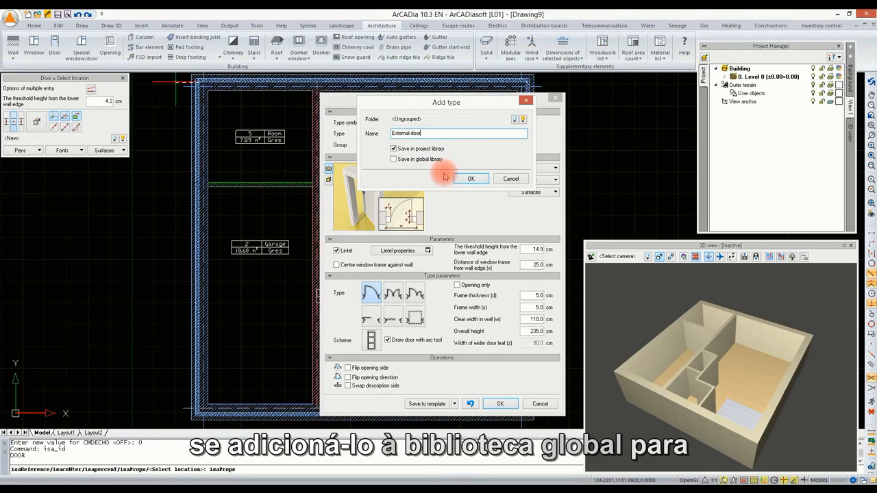
pyautogui.moveTo(429, 133); pyautogui.dragTo(381, 135)
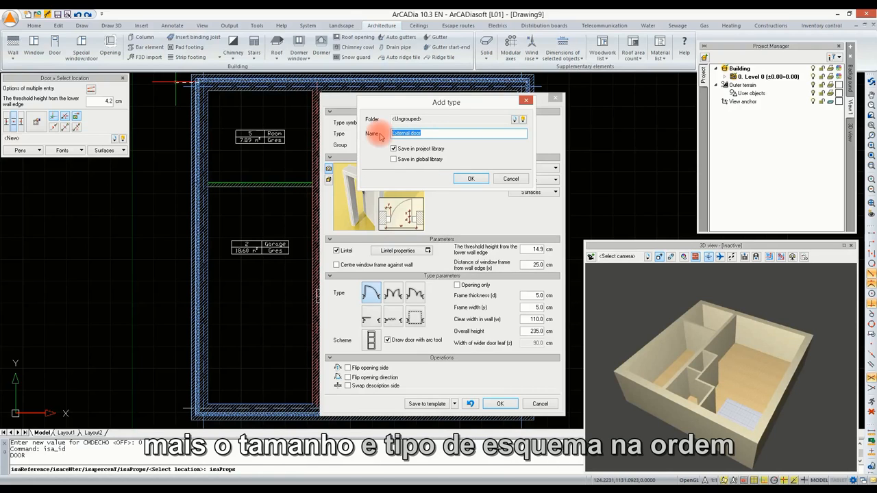
pyautogui.click(469, 180)
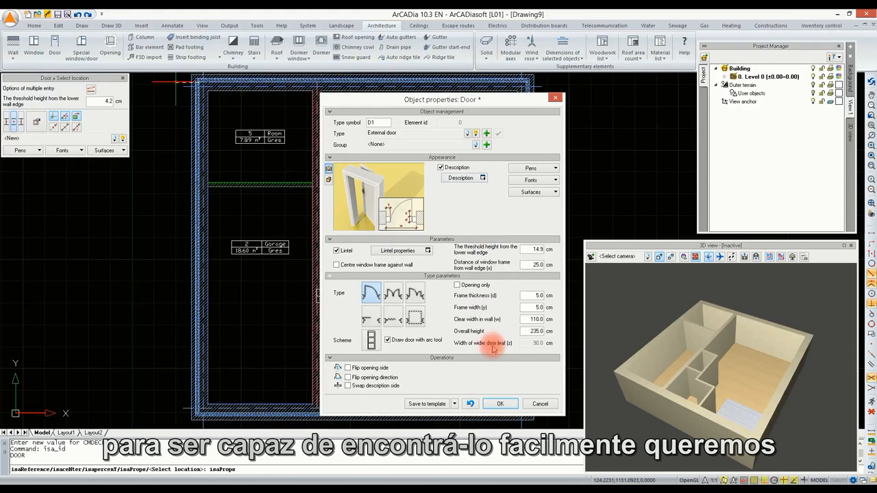
pyautogui.click(506, 403)
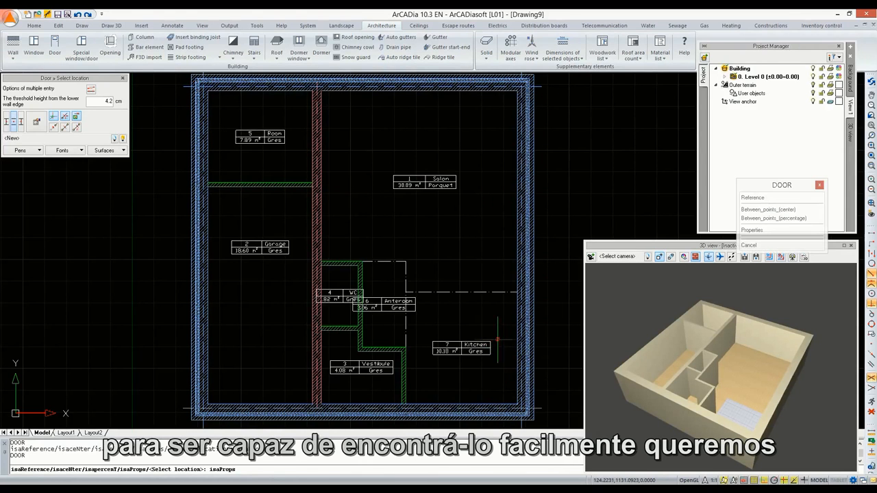
# - Insert the external door by its edge in the Vestibule's outer wall, 10 cm from the reference corner beside the Kitchen partition
pyautogui.moveTo(387, 384); pyautogui.dragTo(395, 275, button='middle')
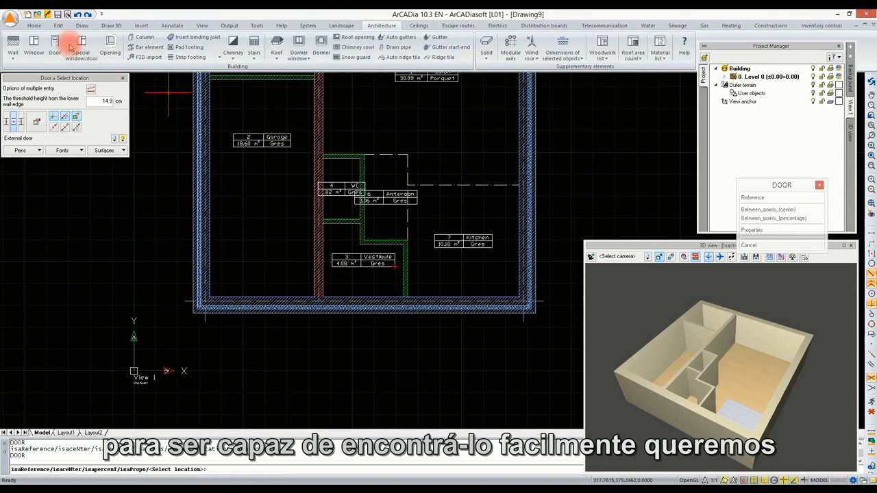
pyautogui.click(53, 129)
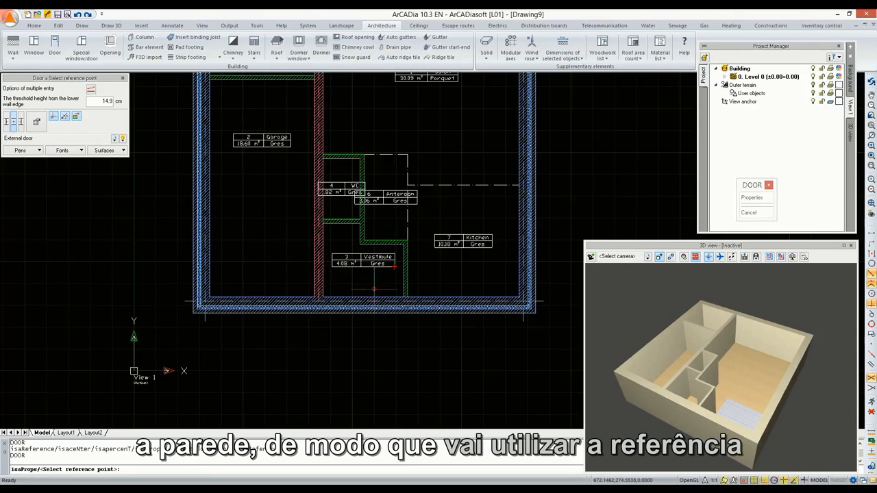
pyautogui.click(404, 296)
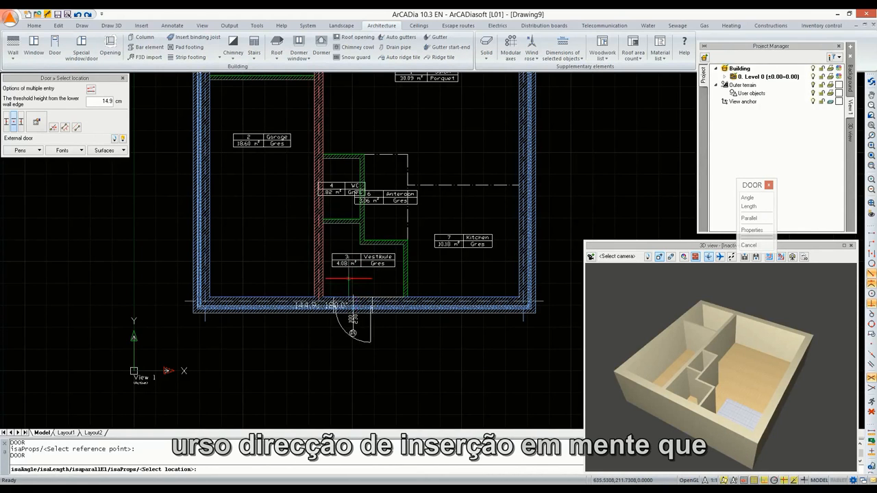
pyautogui.click(22, 122)
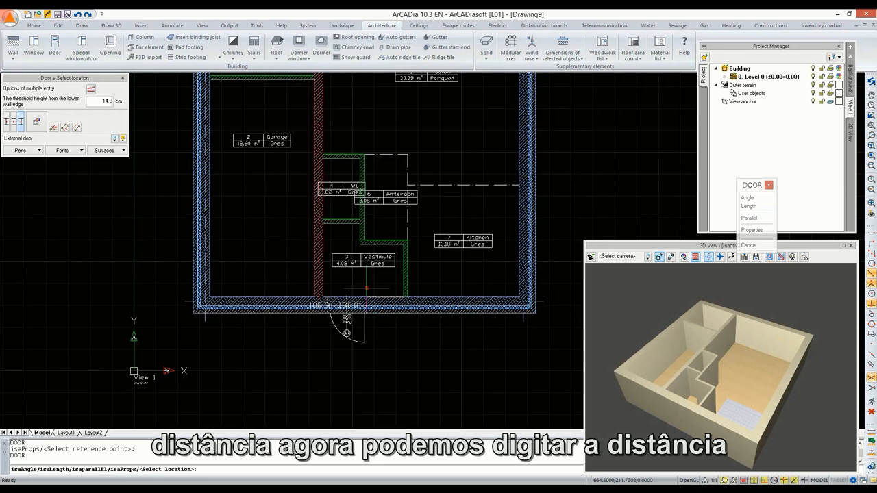
pyautogui.write('1')
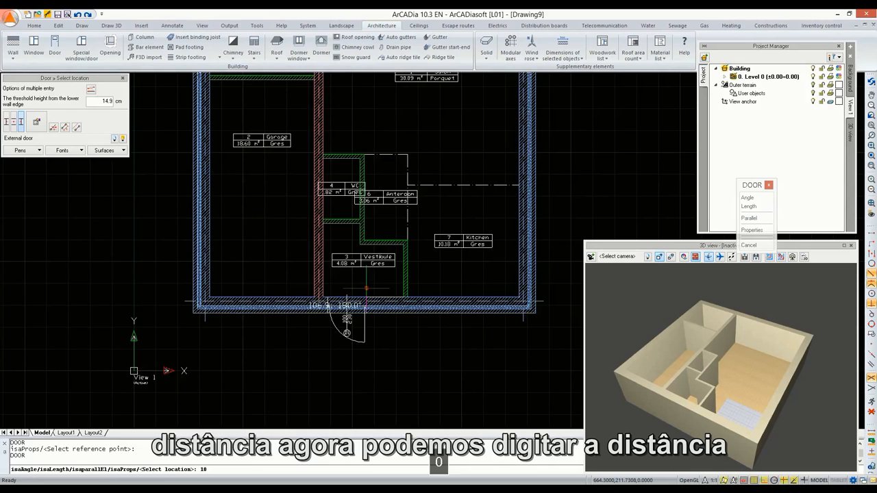
pyautogui.write('0')
pyautogui.press('Return')
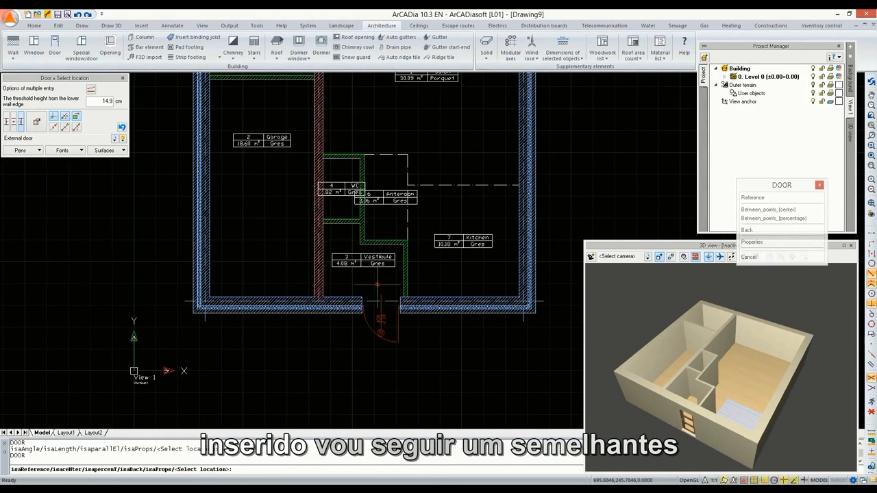
pyautogui.press('Escape')
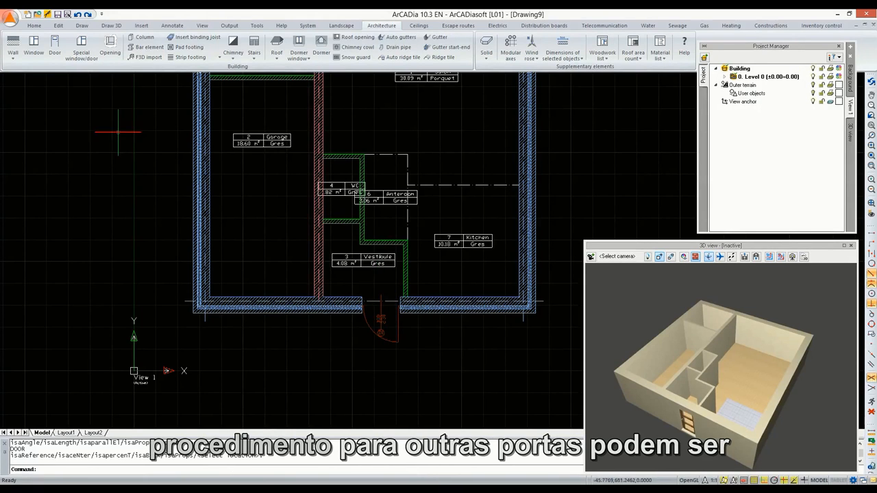
# - Start another door using the standard library type Internal single-wing door (90cm x 200cm), with its frame centred against the wall
pyautogui.click(52, 45)
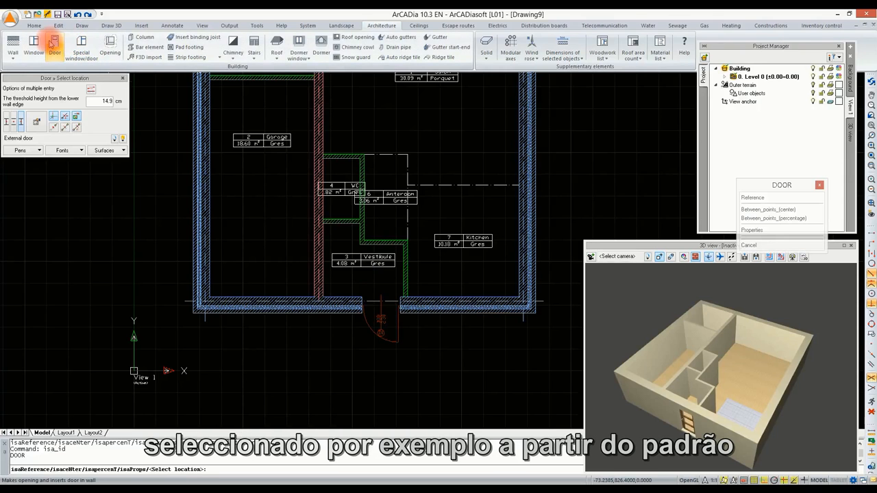
pyautogui.click(123, 139)
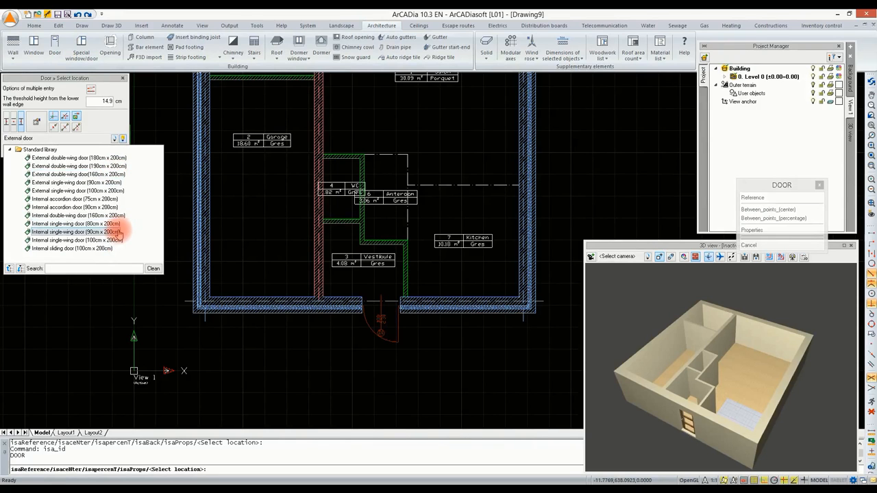
pyautogui.click(75, 231)
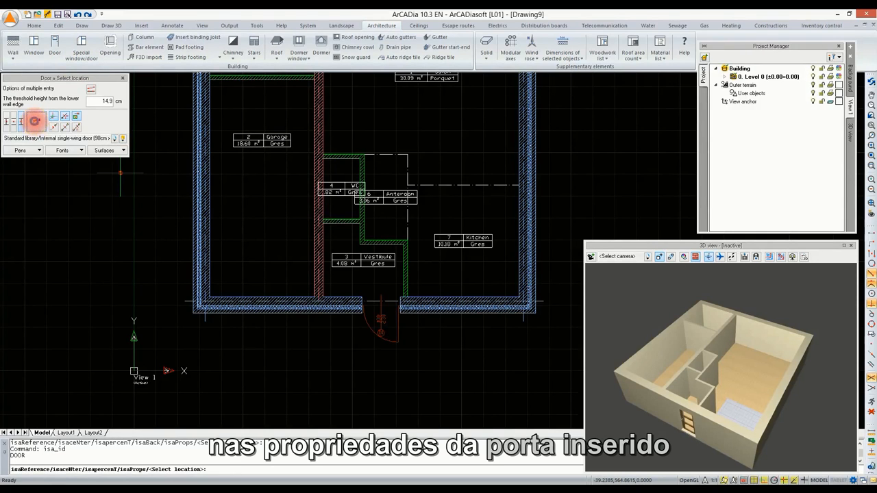
pyautogui.click(35, 122)
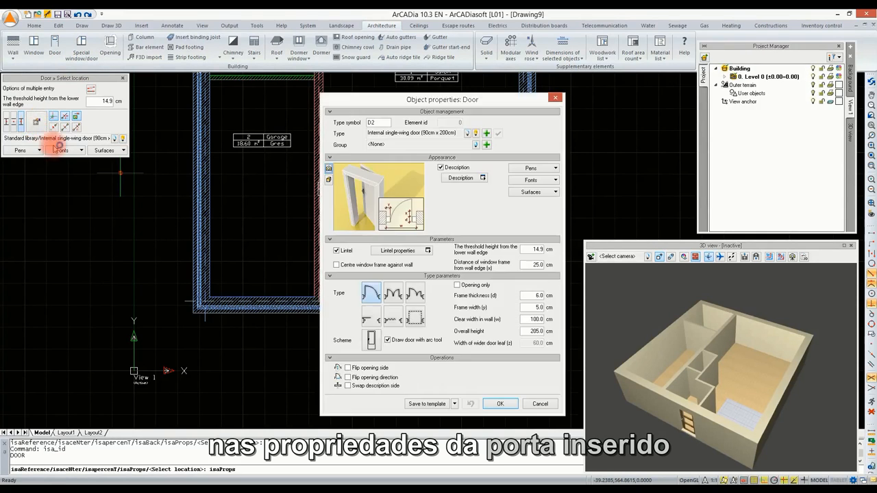
pyautogui.click(374, 267)
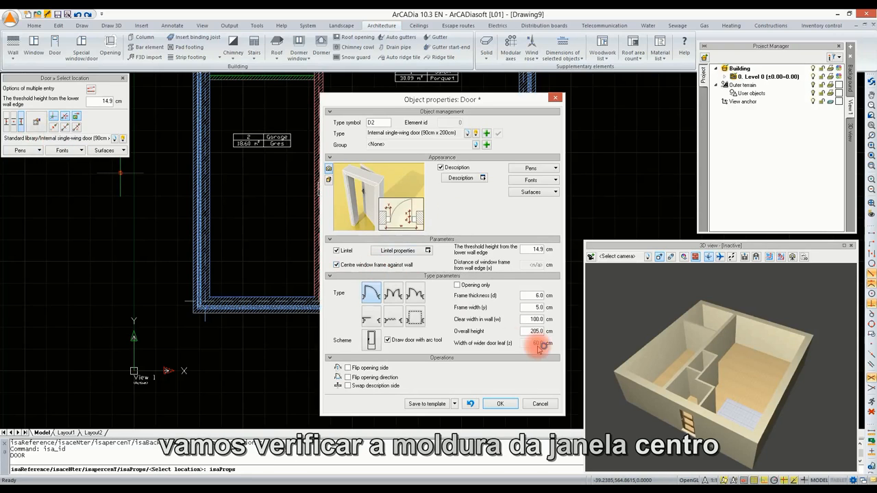
pyautogui.click(500, 404)
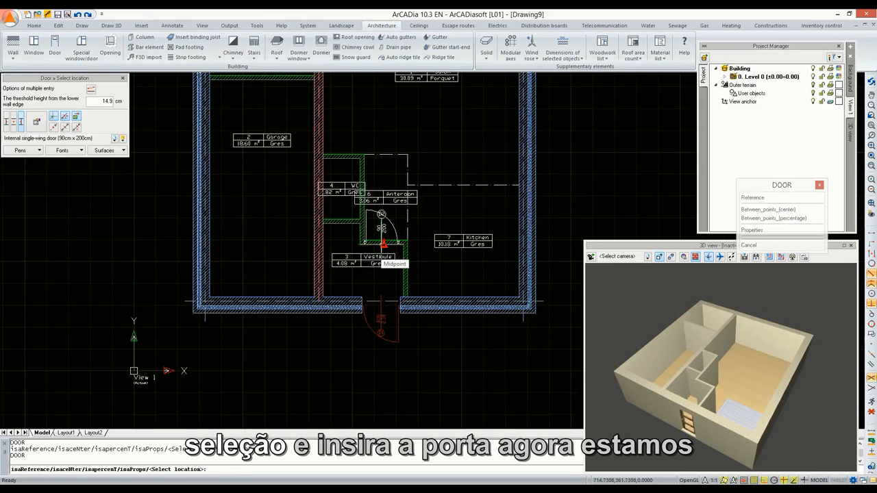
# - Insert the internal single-wing door at the midpoint of the wall between the Vestibule and the Anteroom
pyautogui.click(384, 244)
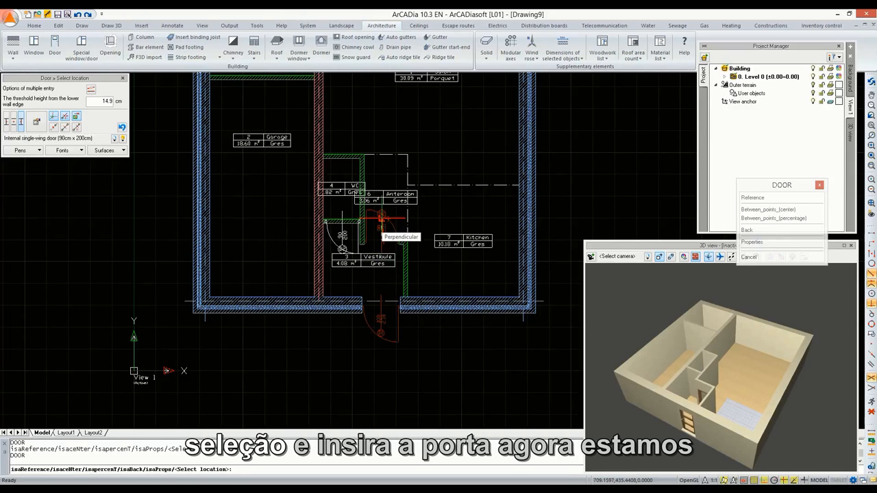
# - Change the door being inserted to the garage door type and pick a dark scheme with horizontal panels
pyautogui.click(37, 122)
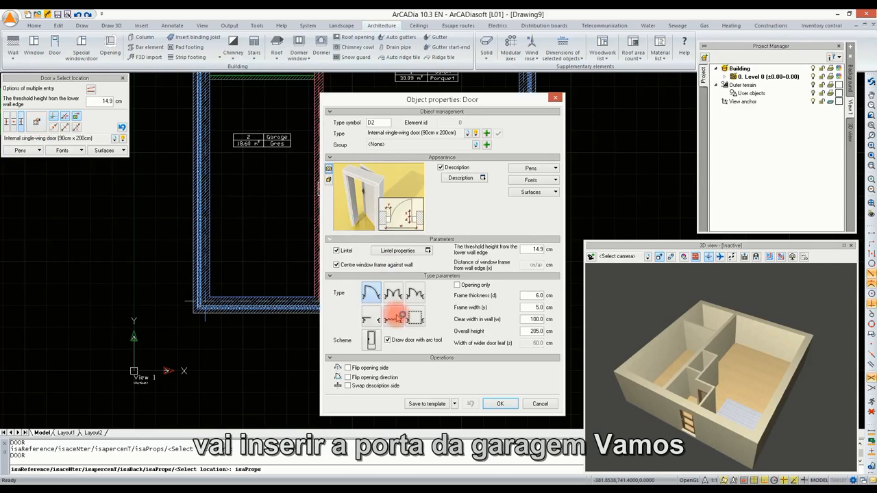
pyautogui.click(415, 318)
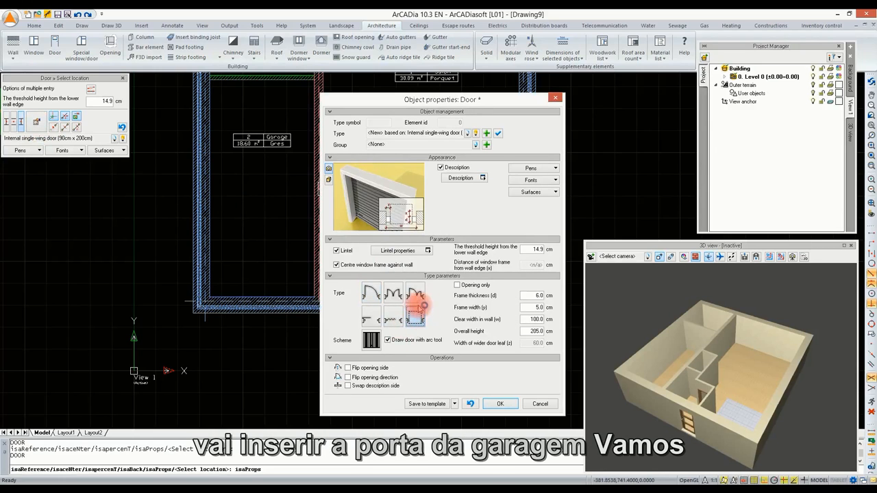
pyautogui.click(371, 340)
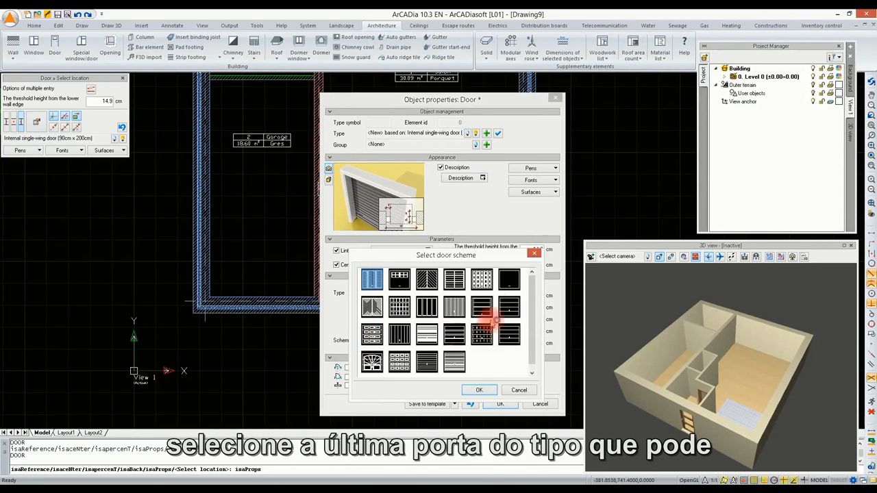
pyautogui.click(508, 312)
pyautogui.click(479, 390)
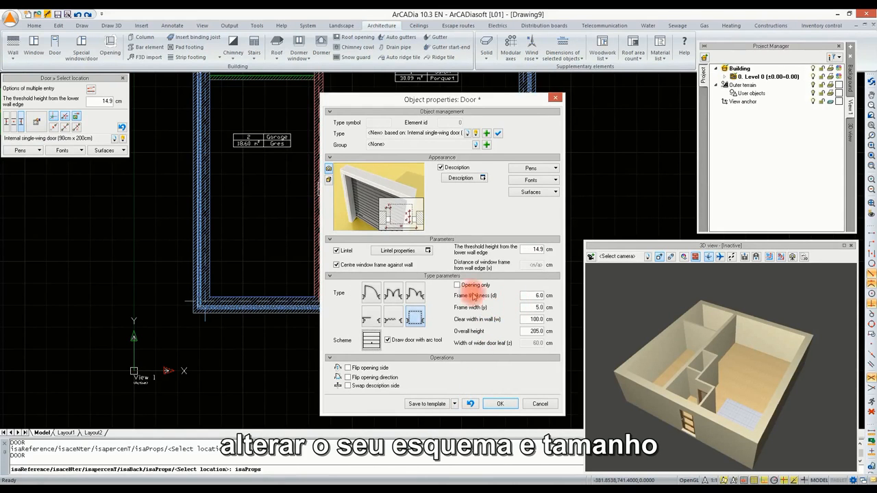
# - Disable frame centring and set the garage door's clear width to 250 cm, overall height 225 cm, frame thickness 5 cm and threshold height 0 cm
pyautogui.click(401, 266)
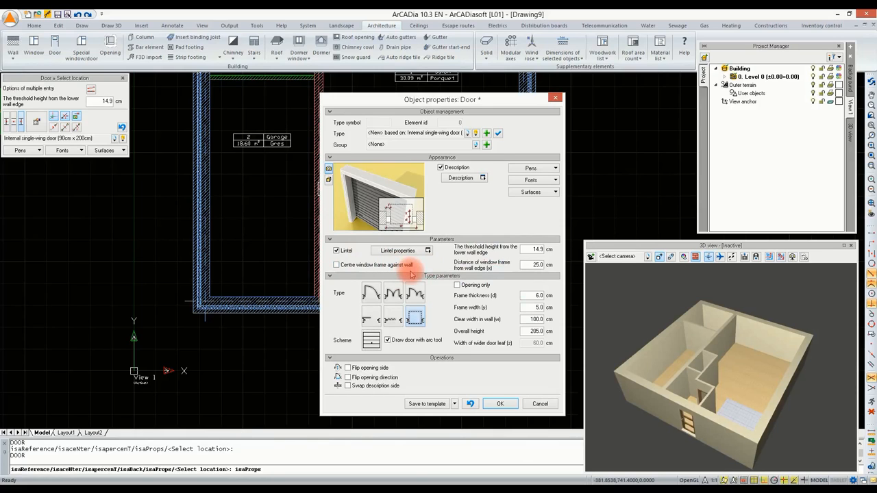
pyautogui.moveTo(522, 320); pyautogui.dragTo(552, 319)
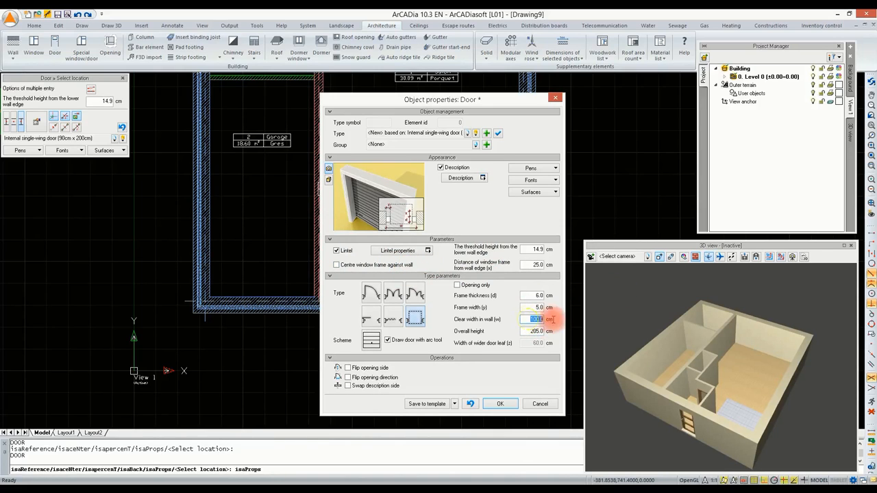
pyautogui.write('250')
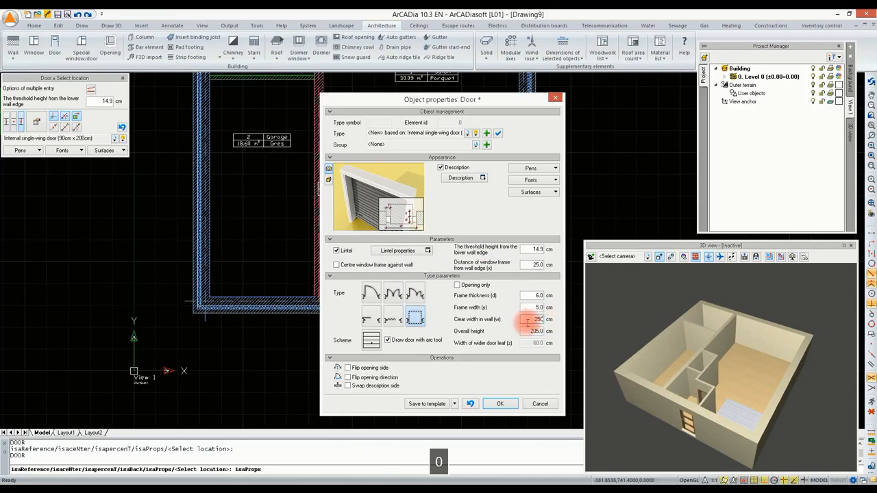
pyautogui.press('Tab')
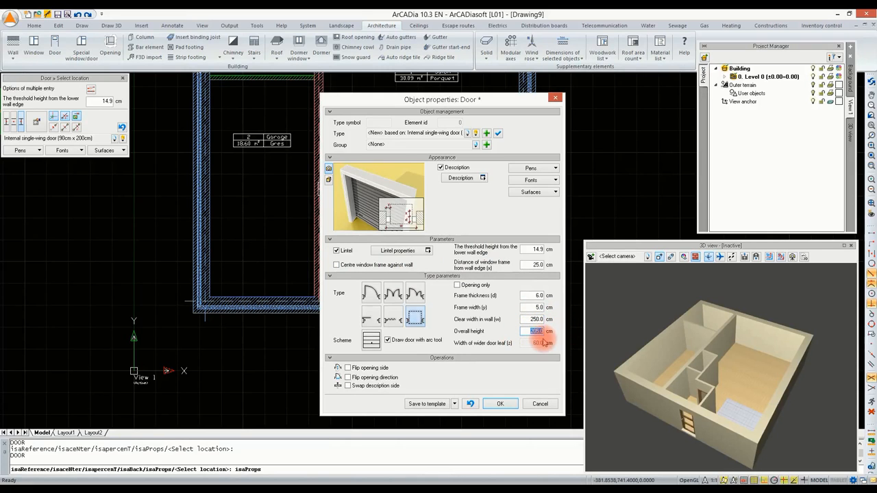
pyautogui.write('225')
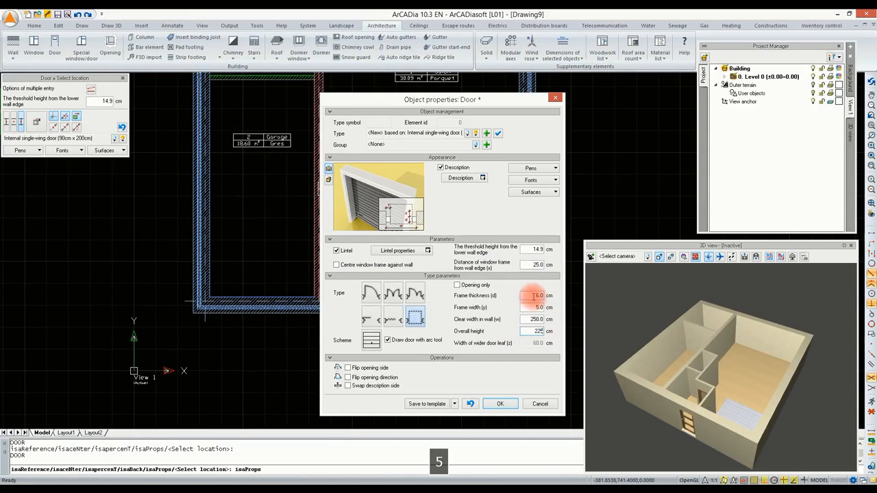
pyautogui.click(538, 295)
pyautogui.write('5')
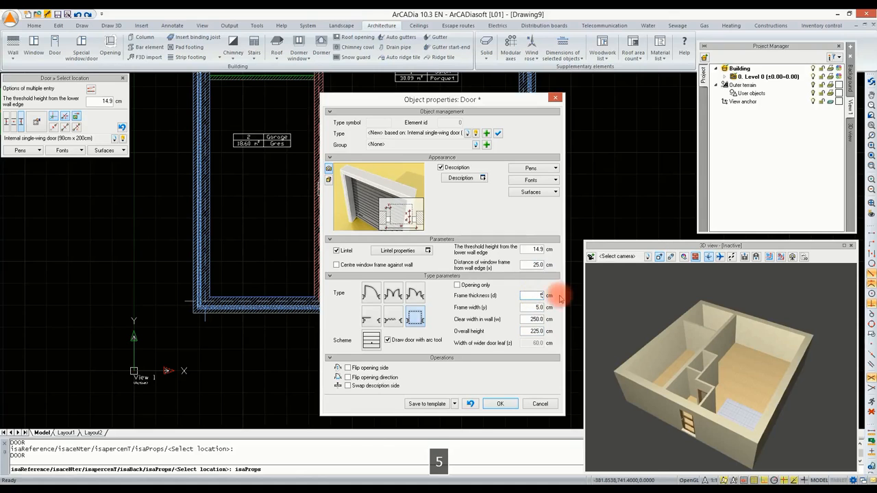
pyautogui.doubleClick(532, 249)
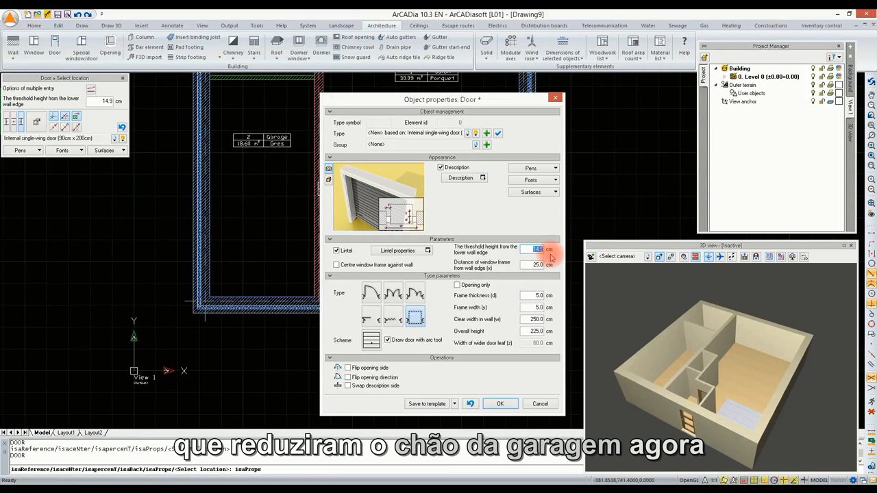
pyautogui.write('0')
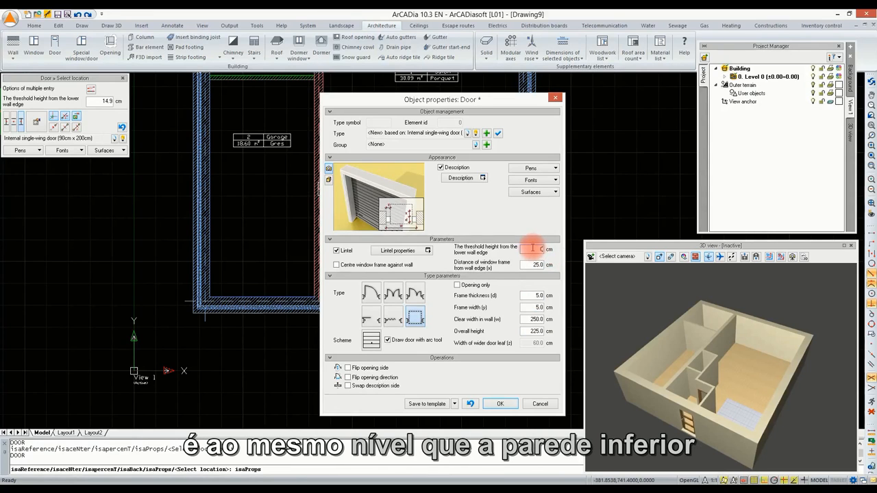
pyautogui.click(539, 269)
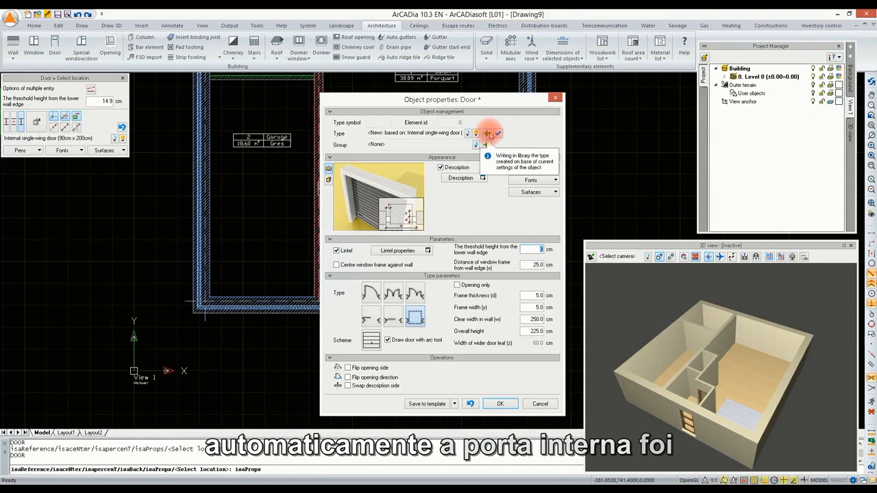
# - Save the door as a new type named "Garage door" in the project library and accept its properties
pyautogui.click(488, 134)
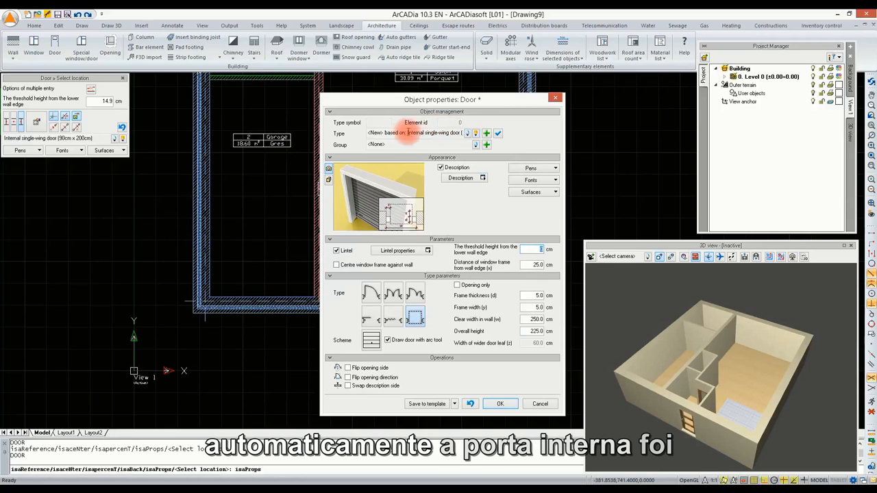
pyautogui.moveTo(407, 134); pyautogui.dragTo(445, 134)
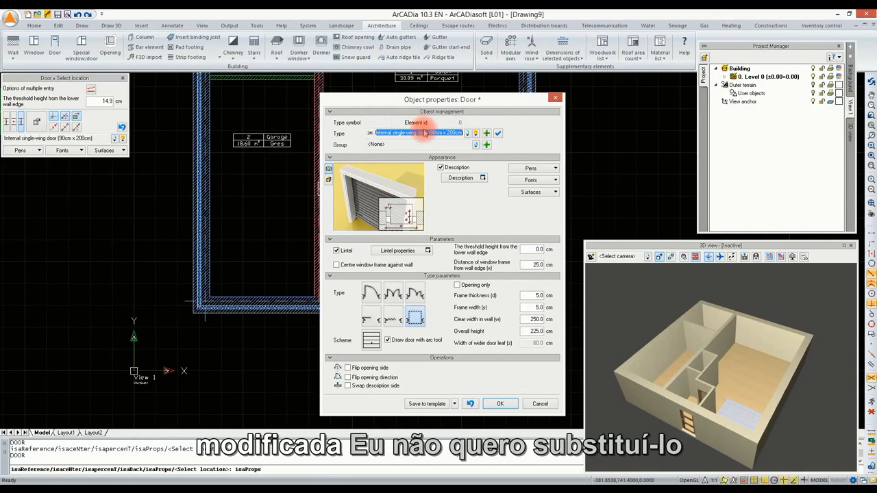
pyautogui.moveTo(423, 99); pyautogui.dragTo(531, 103)
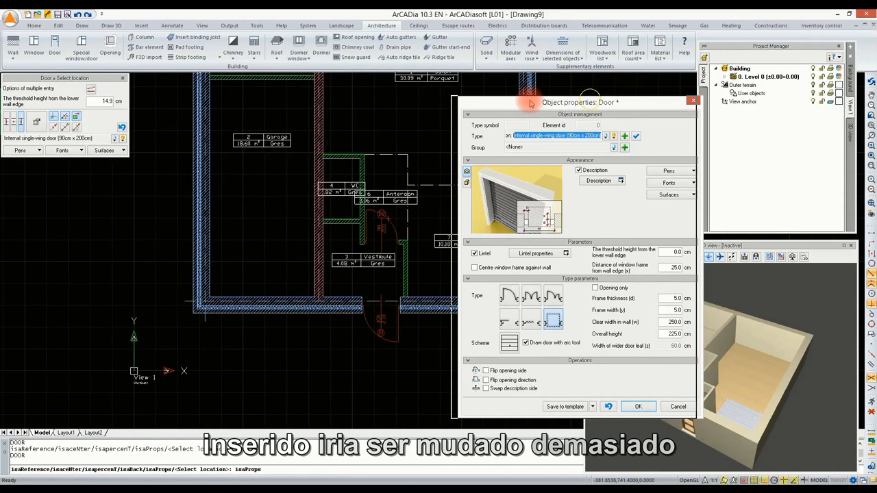
pyautogui.moveTo(531, 103); pyautogui.dragTo(386, 100)
pyautogui.click(420, 135)
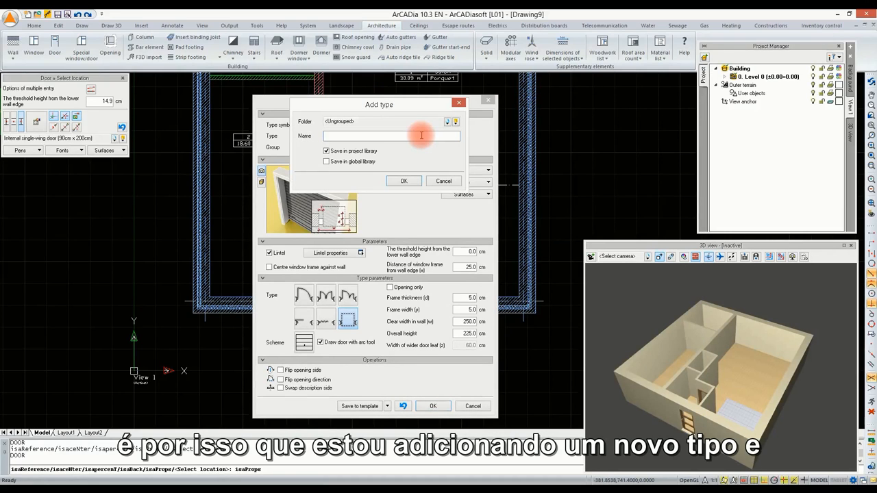
pyautogui.write('Gar')
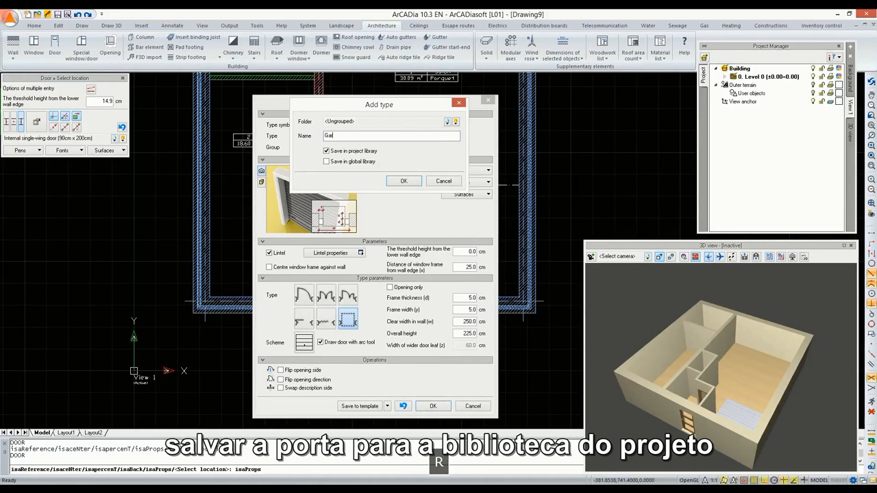
pyautogui.write('age door')
pyautogui.click(398, 184)
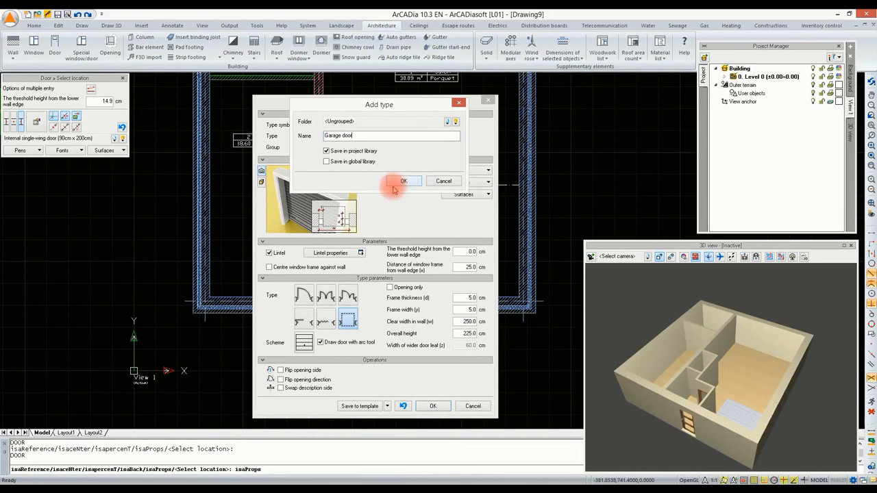
pyautogui.click(433, 406)
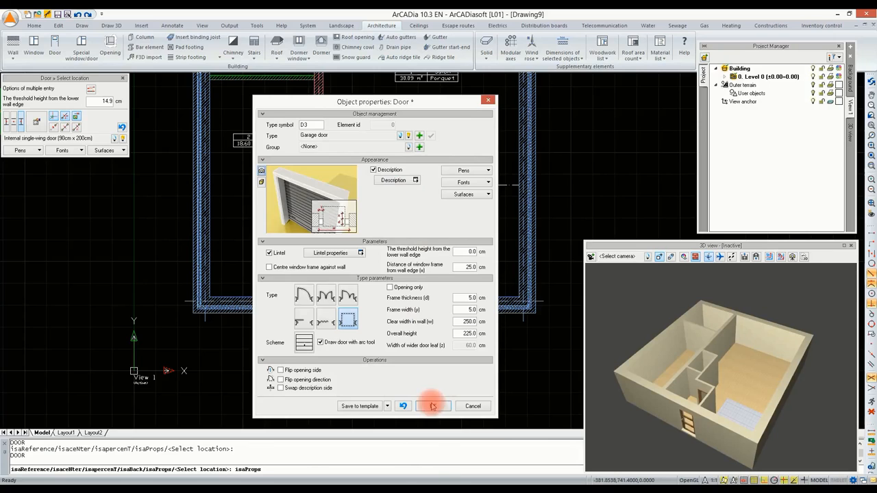
# - Insert the garage door by its centre at the midpoint of the Garage's outer wall beside the Vestibule entrance wall
pyautogui.click(6, 122)
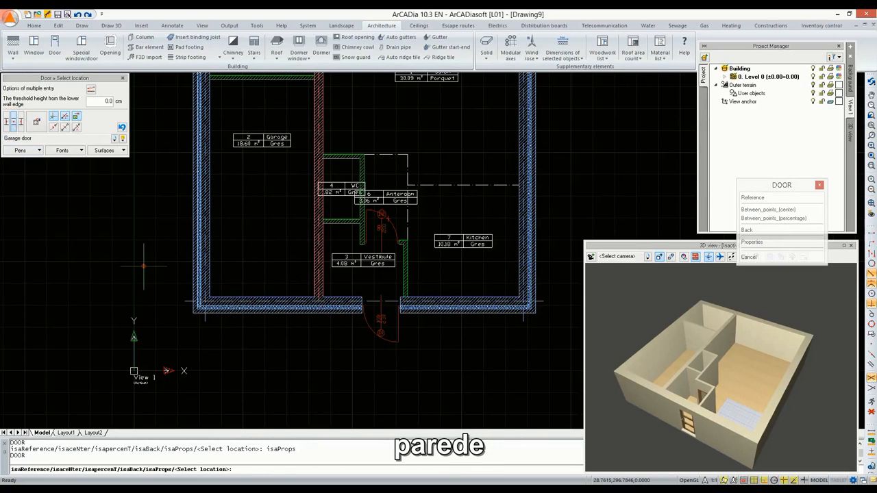
pyautogui.click(263, 298)
# - Insert an Internal single-wing door (80cm x 200cm) from the standard library in the wall between WC and Anteroom, with object snap off
pyautogui.moveTo(304, 210); pyautogui.dragTo(303, 297, button='middle')
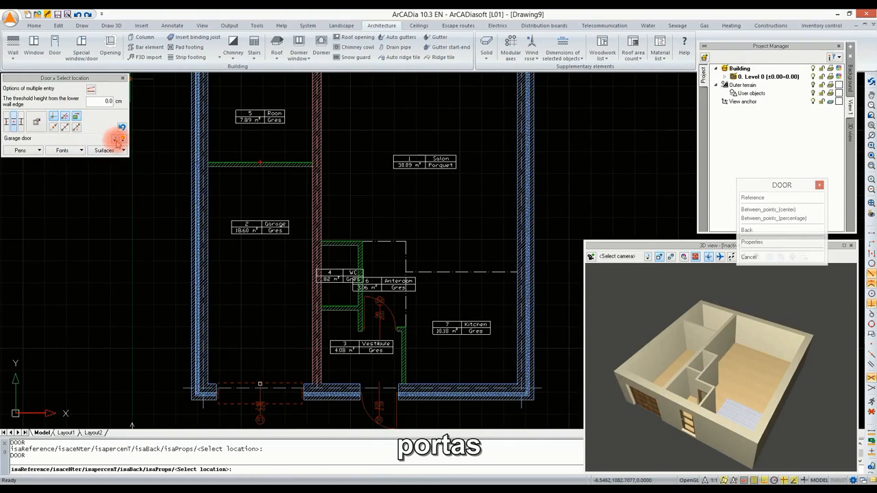
pyautogui.click(123, 141)
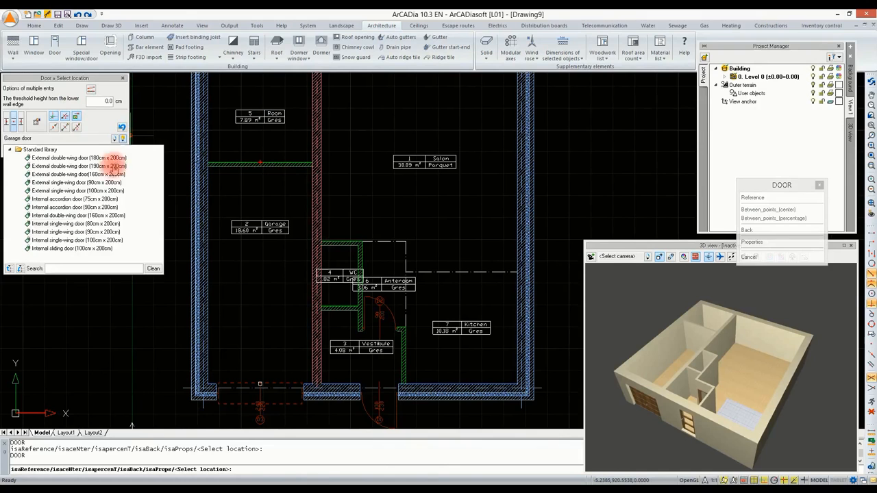
pyautogui.click(97, 224)
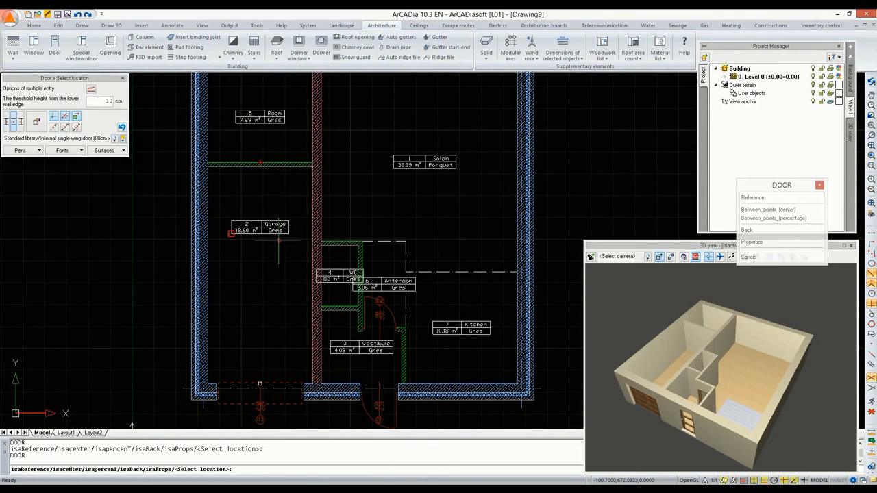
pyautogui.click(784, 480)
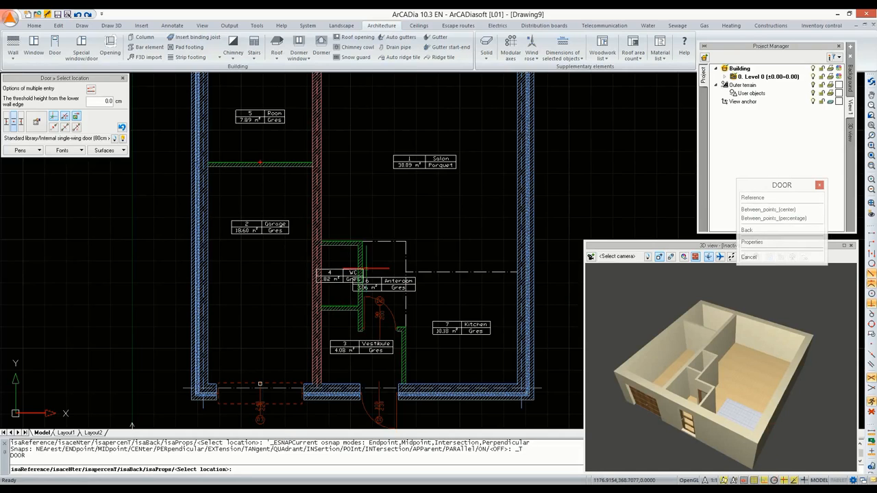
pyautogui.click(36, 121)
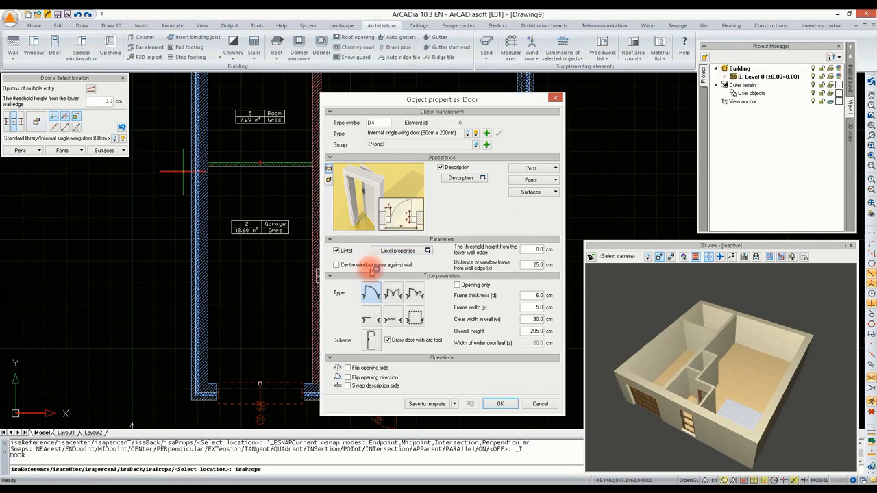
pyautogui.click(501, 403)
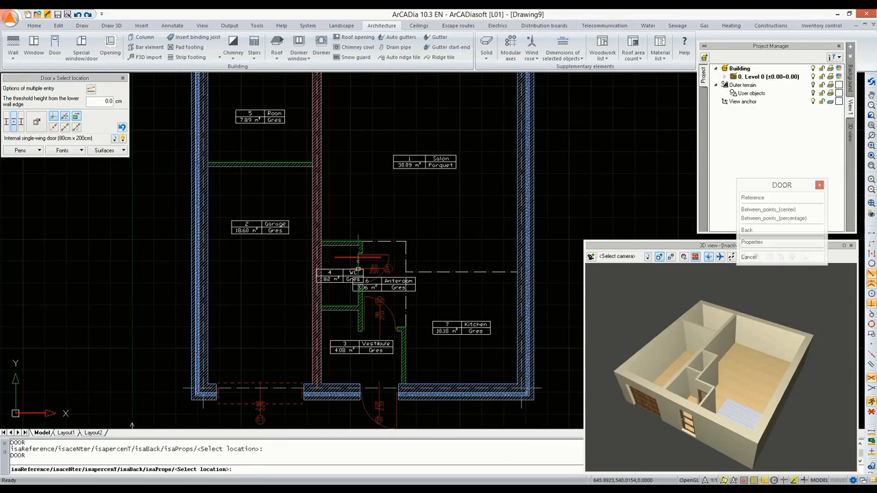
# - Insert an External single-wing door (90cm x 200cm) from the standard library in the outer wall of room 5, opening outwards
pyautogui.click(36, 123)
pyautogui.click(113, 137)
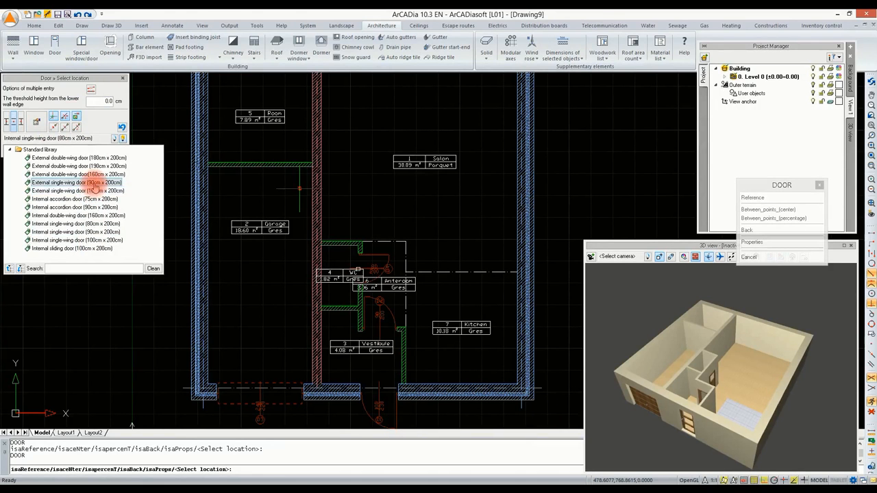
pyautogui.click(85, 182)
pyautogui.moveTo(349, 107); pyautogui.dragTo(349, 189, button='middle')
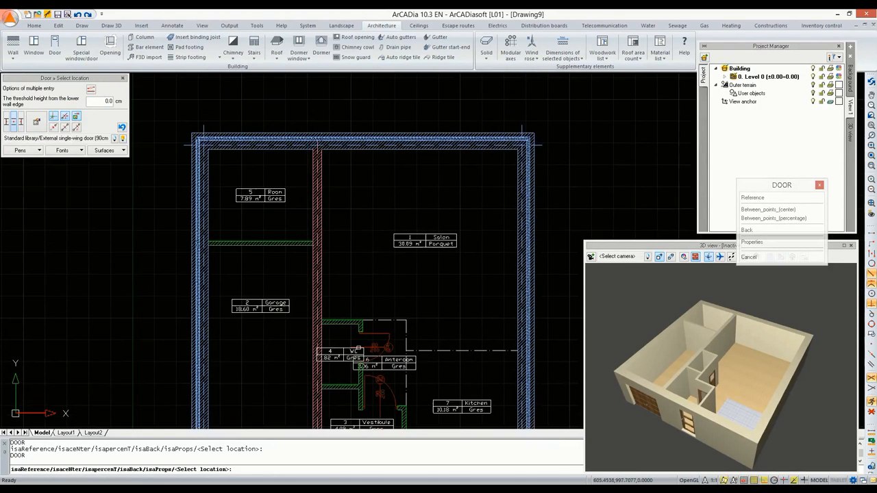
pyautogui.click(257, 144)
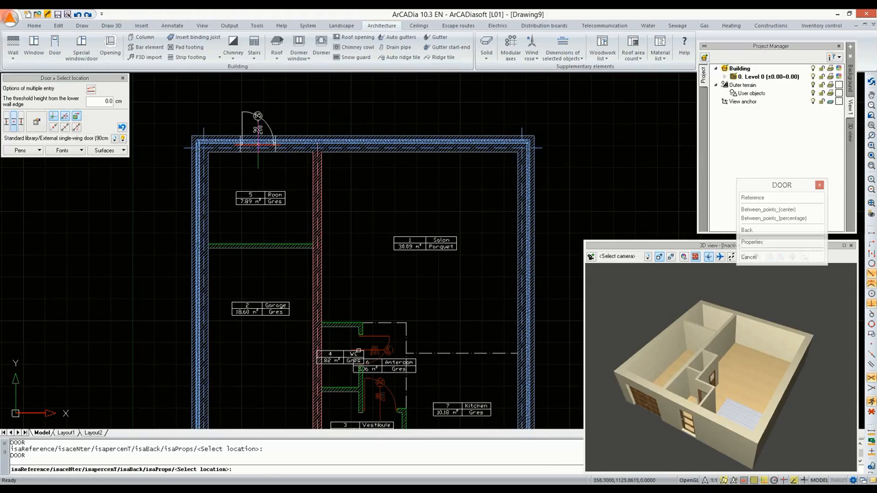
# - Insert another External single-wing door (90cm x 200cm) in the partition between room 5 and the Garage, opening into room 5
pyautogui.click(123, 139)
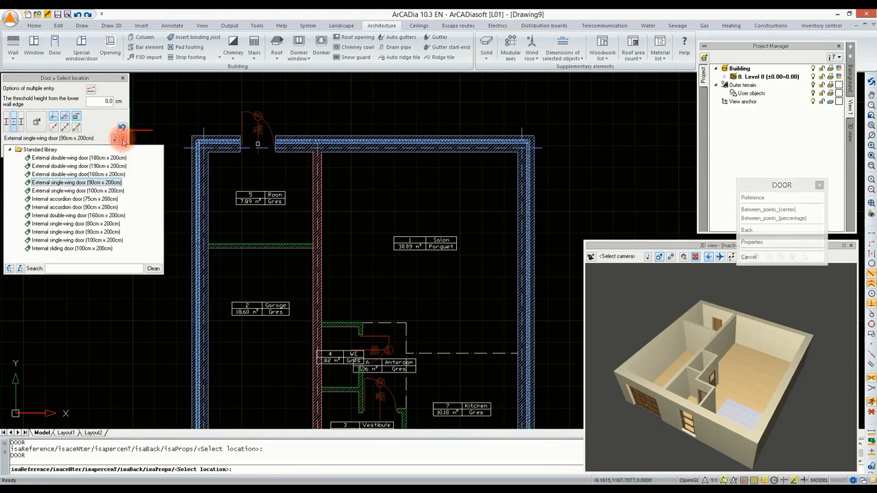
pyautogui.click(124, 139)
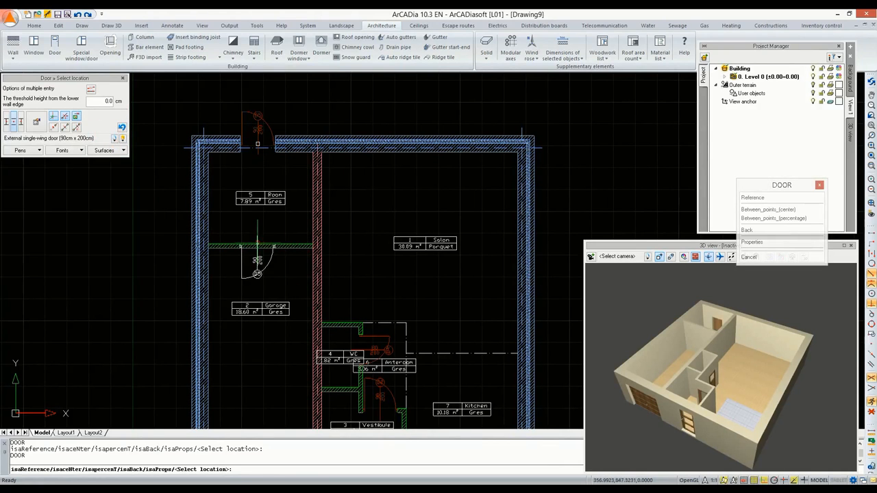
pyautogui.click(260, 245)
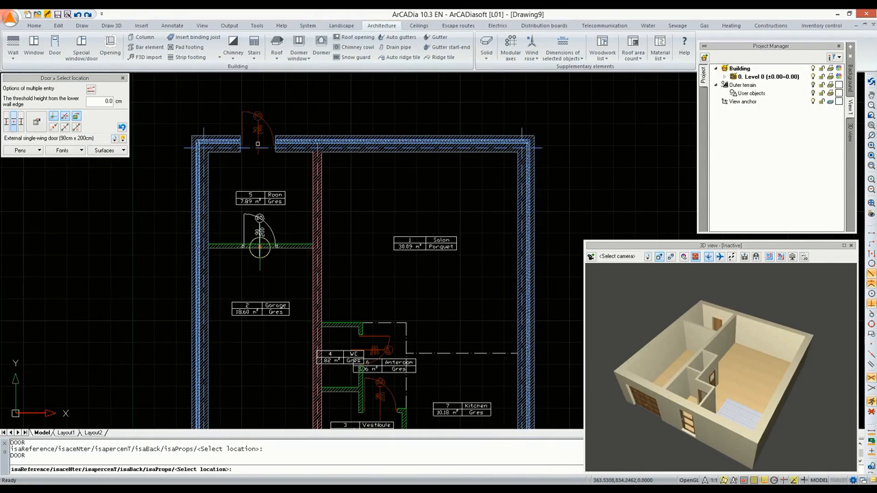
pyautogui.moveTo(314, 229); pyautogui.dragTo(314, 170, button='middle')
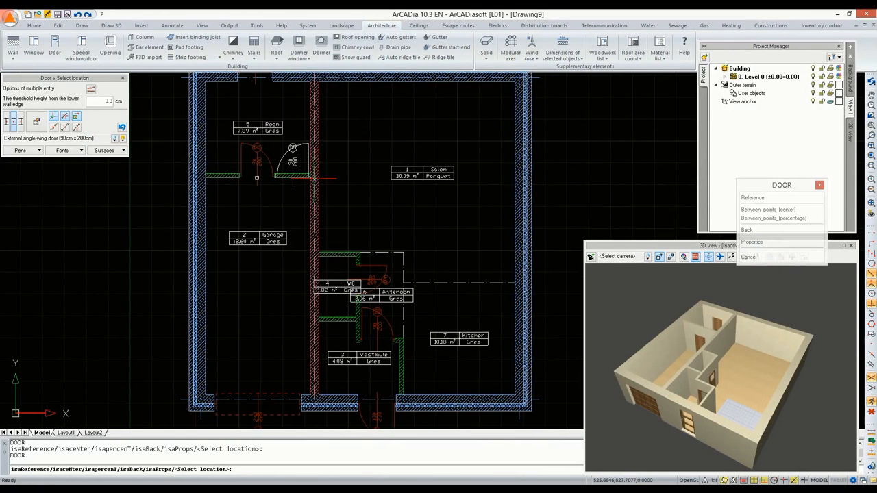
# - Finish placing doors and define a new window with a clear width of 140 cm and a frame width of 5 cm
pyautogui.press('Escape')
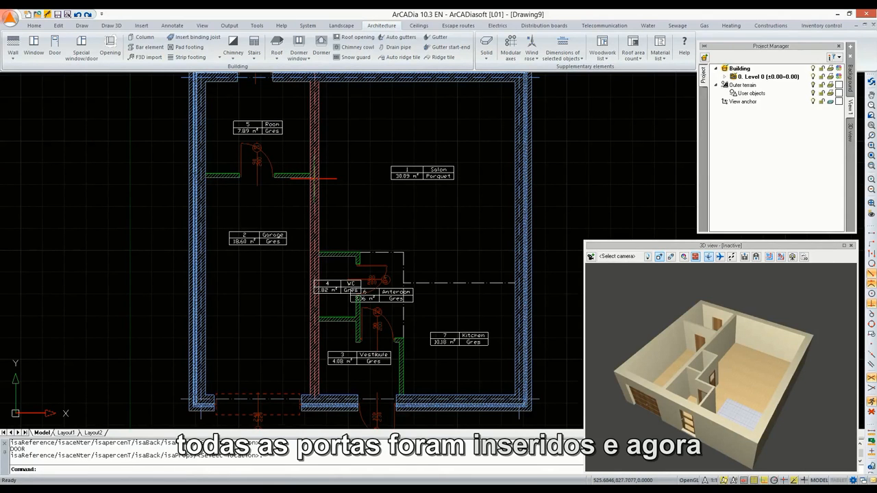
pyautogui.click(34, 43)
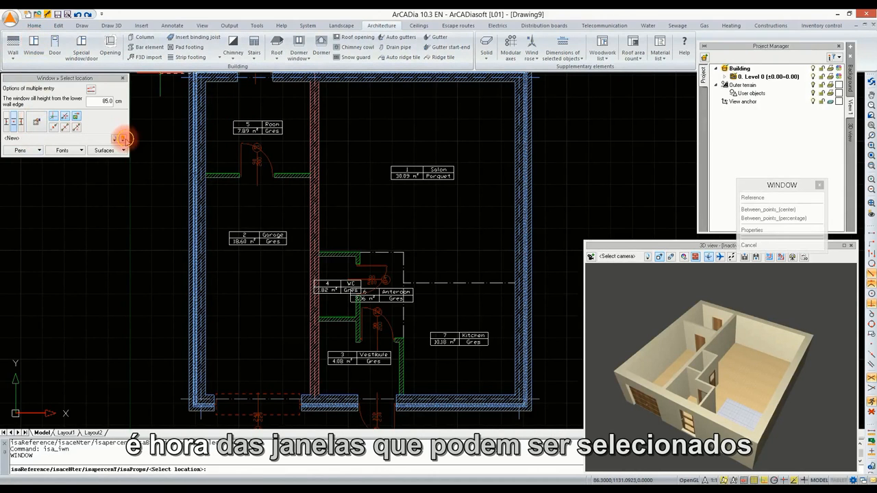
pyautogui.click(123, 139)
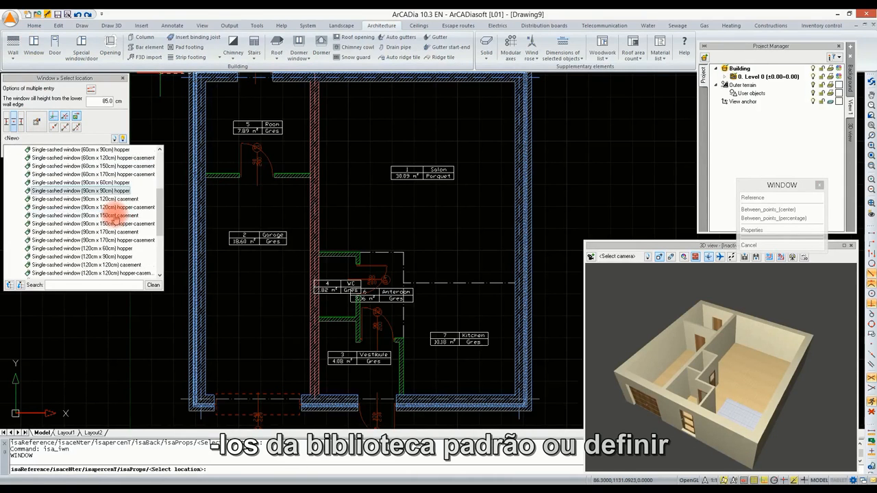
pyautogui.scroll(5, 117, 216)
pyautogui.click(36, 121)
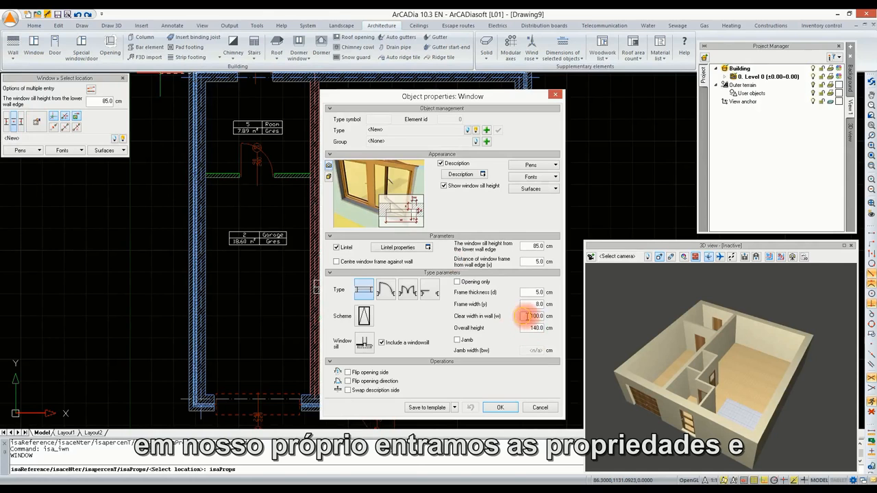
pyautogui.click(527, 316)
pyautogui.write('140')
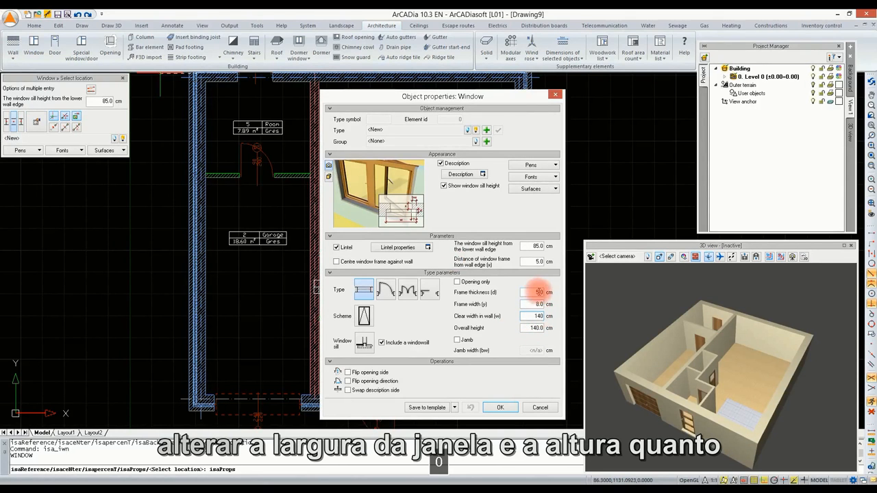
pyautogui.moveTo(532, 305); pyautogui.dragTo(543, 329)
pyautogui.write('5')
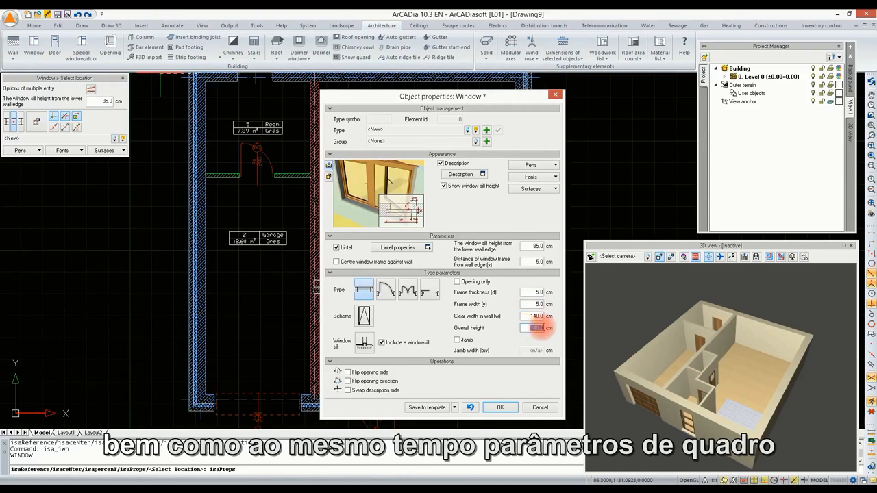
# - Set the window sill height to 99.9 cm and the frame's distance from the wall edge to 25 cm
pyautogui.moveTo(530, 290); pyautogui.dragTo(542, 296)
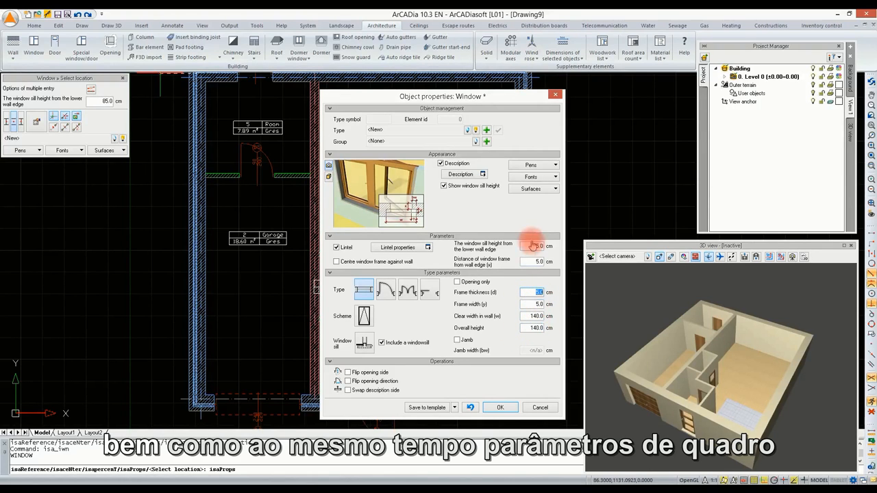
pyautogui.moveTo(530, 246); pyautogui.dragTo(549, 248)
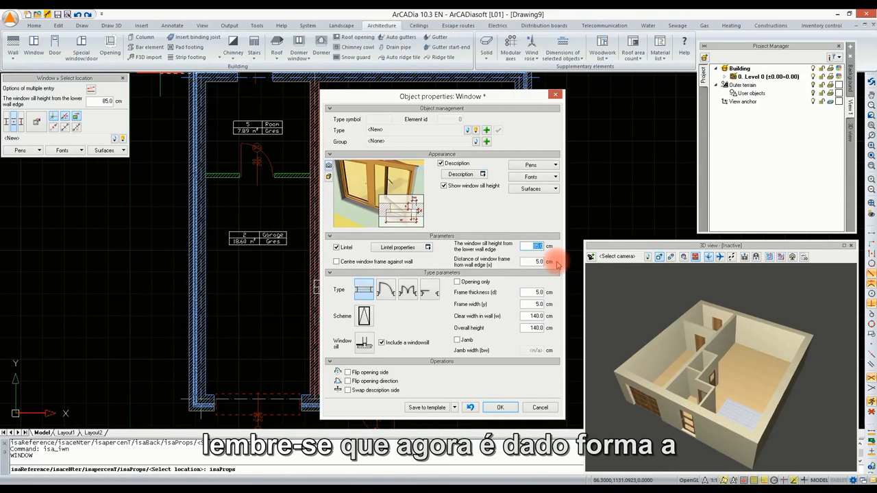
pyautogui.write('99.5')
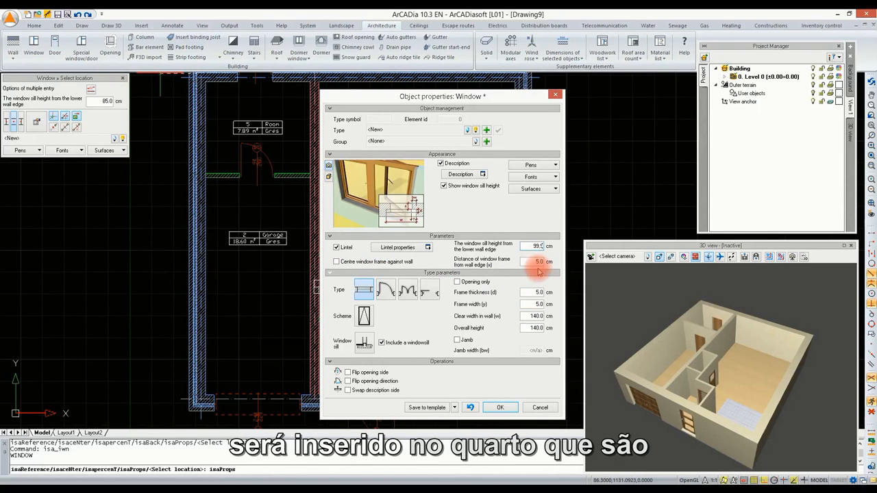
pyautogui.click(534, 261)
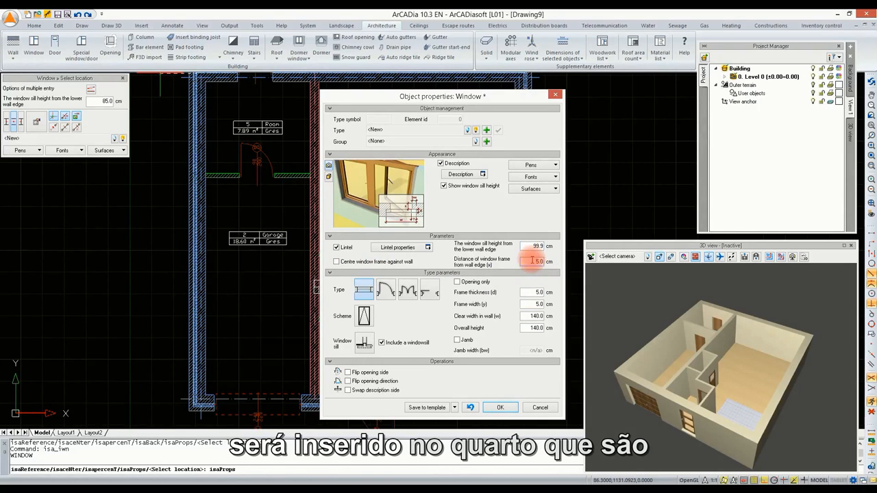
pyautogui.write('2')
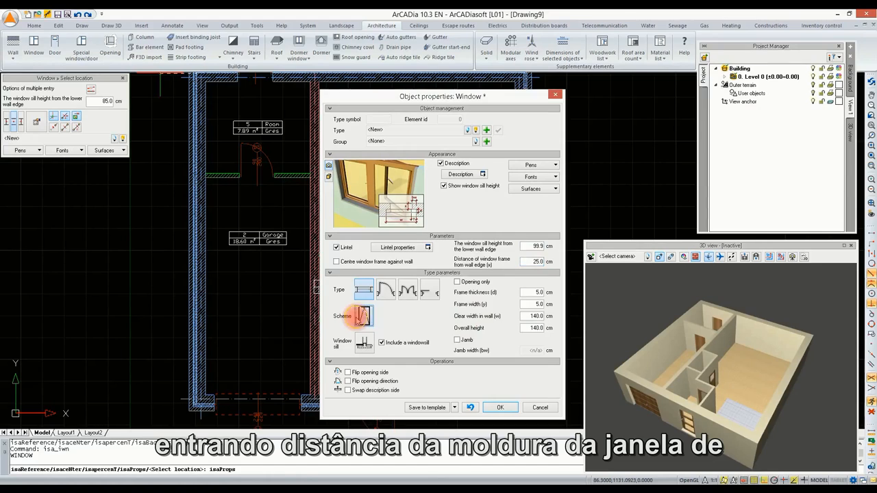
# - Assign the window the second scheme in the first row of the double-sashed, two-leaf asymmetric group
pyautogui.click(362, 317)
pyautogui.click(392, 302)
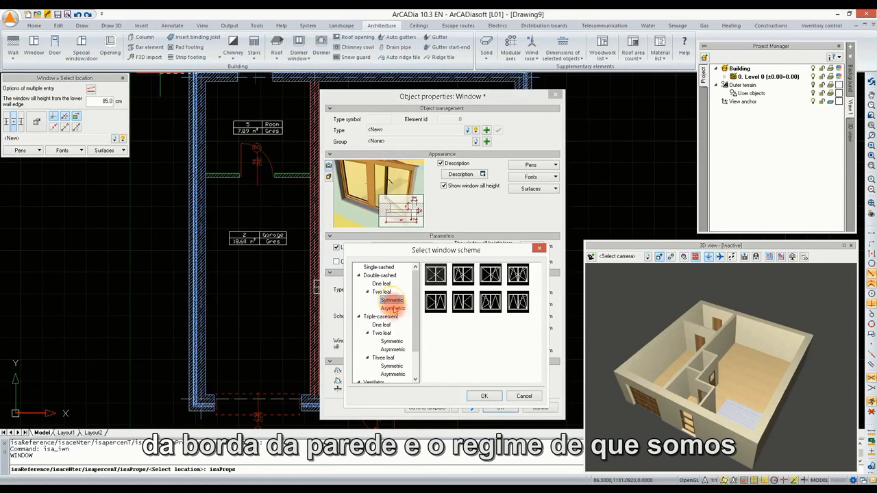
pyautogui.click(392, 309)
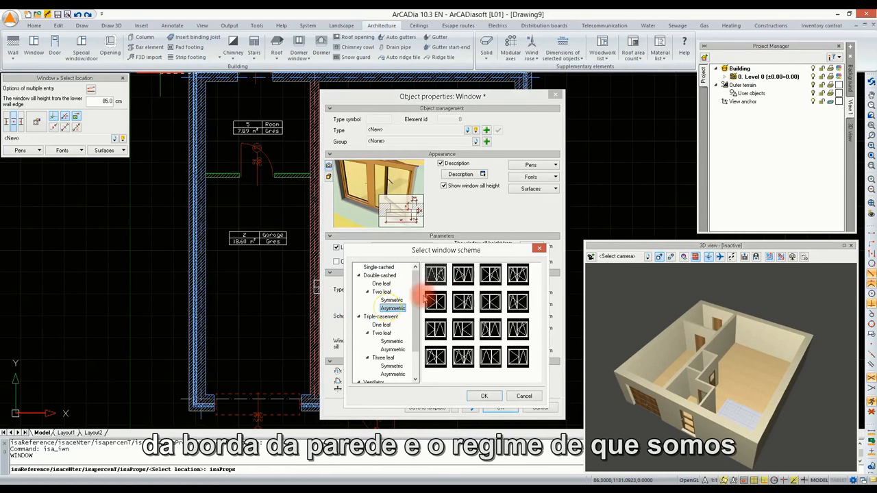
pyautogui.click(462, 275)
pyautogui.click(484, 396)
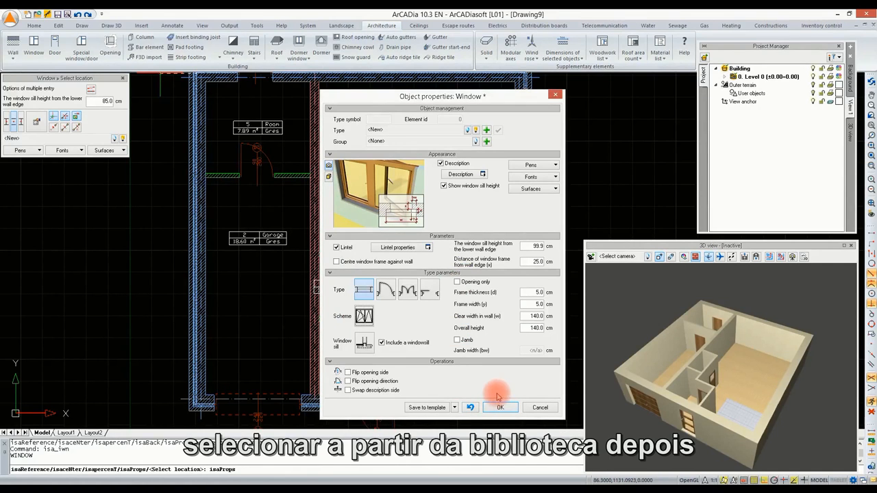
# - Save the window as type 140x140 in the project library and accept its properties
pyautogui.click(486, 130)
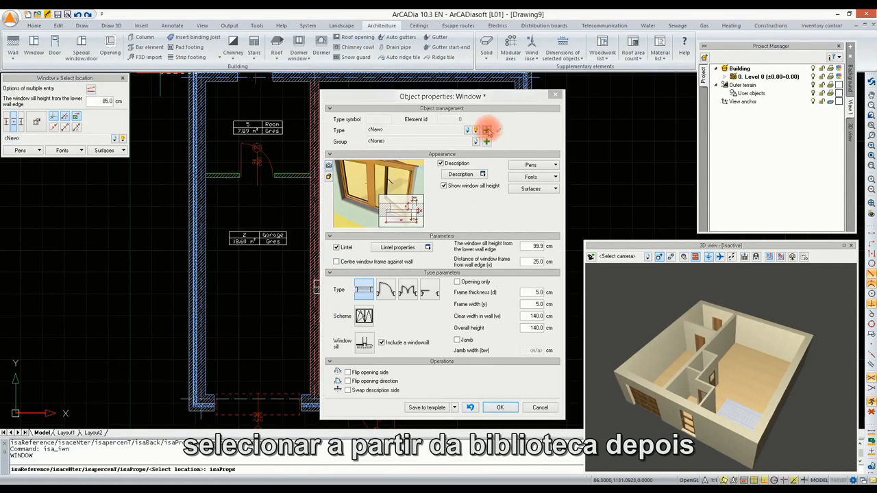
pyautogui.write('1')
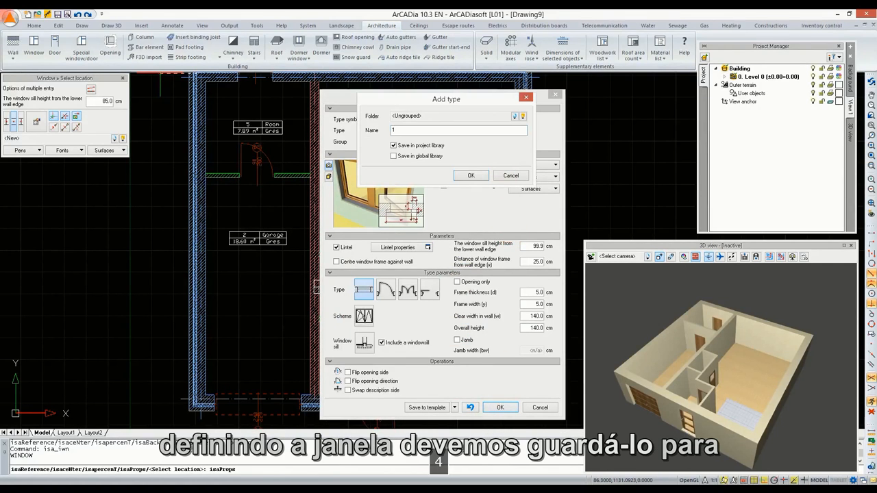
pyautogui.write('401')
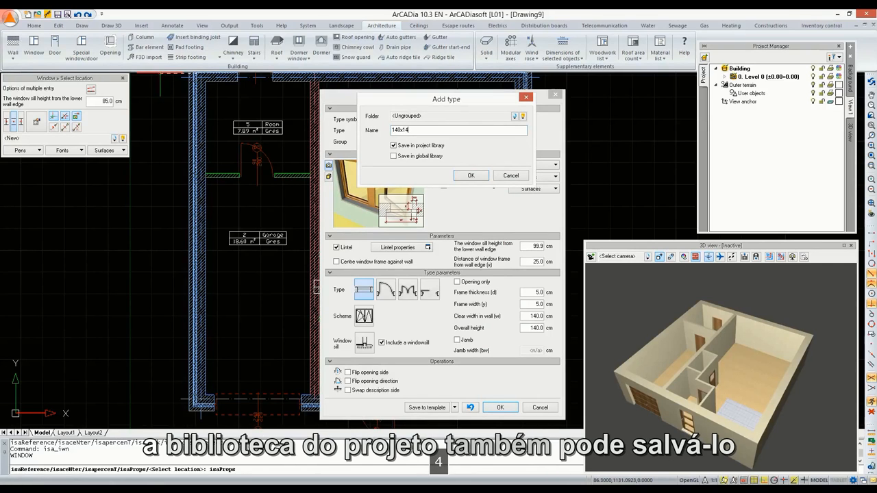
pyautogui.click(480, 176)
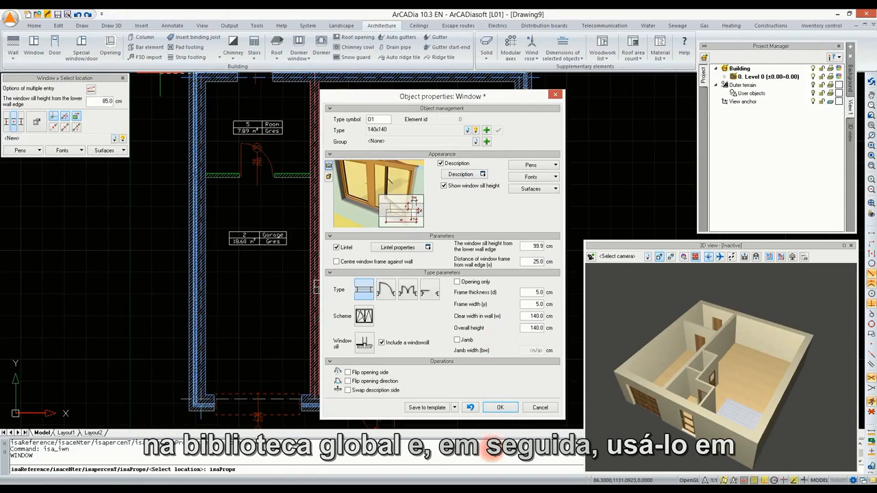
pyautogui.click(501, 408)
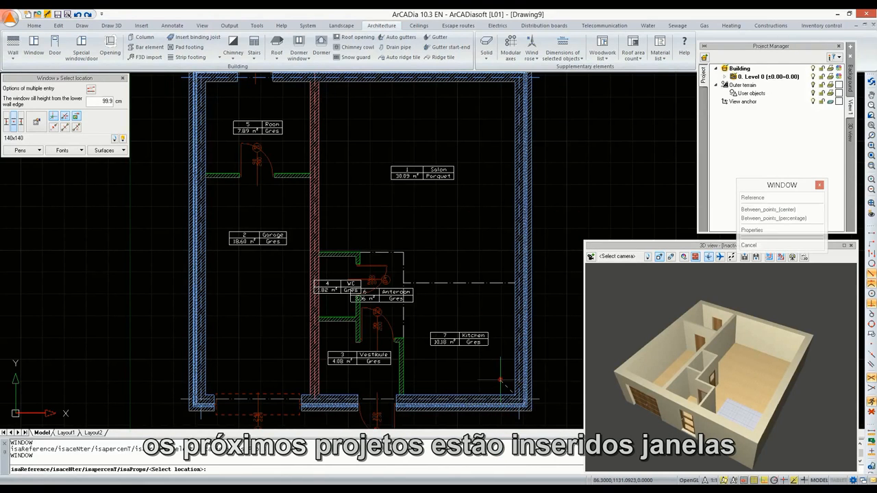
# - Insert a 140x140 window mid-way along the Kitchen's front wall and another in its side wall, its edge 74 cm from the building's outer corner
pyautogui.click(459, 413)
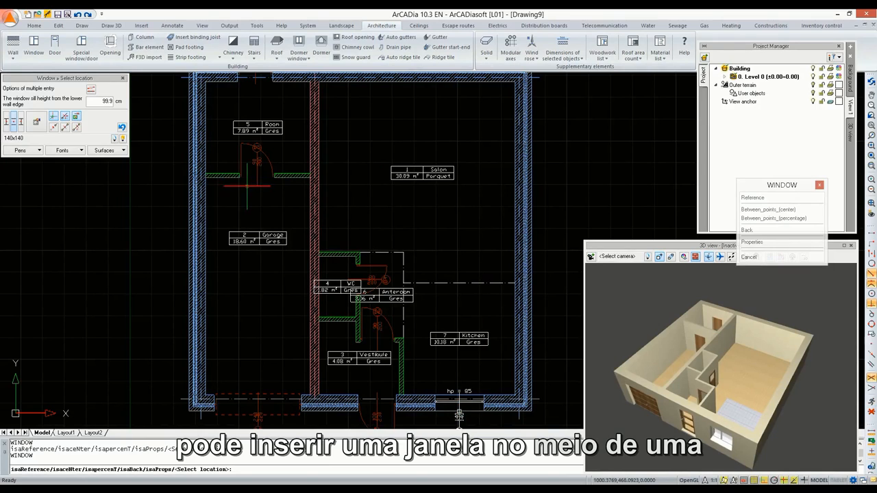
pyautogui.click(54, 116)
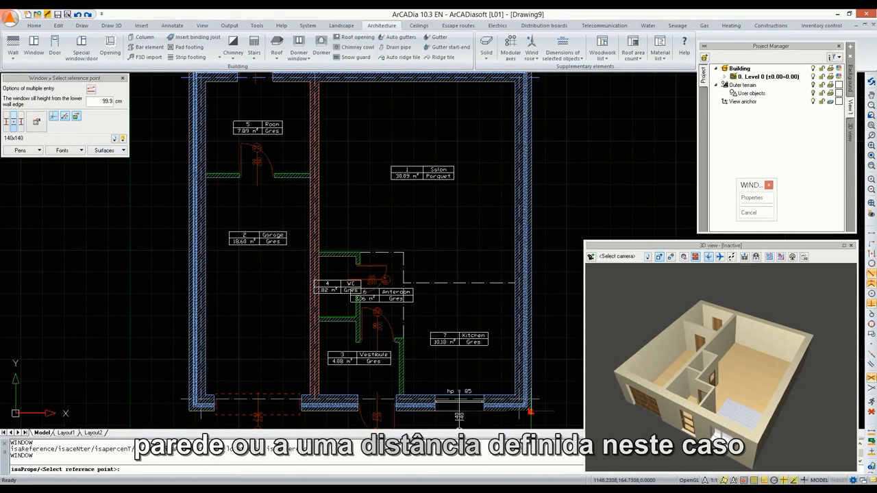
pyautogui.click(530, 412)
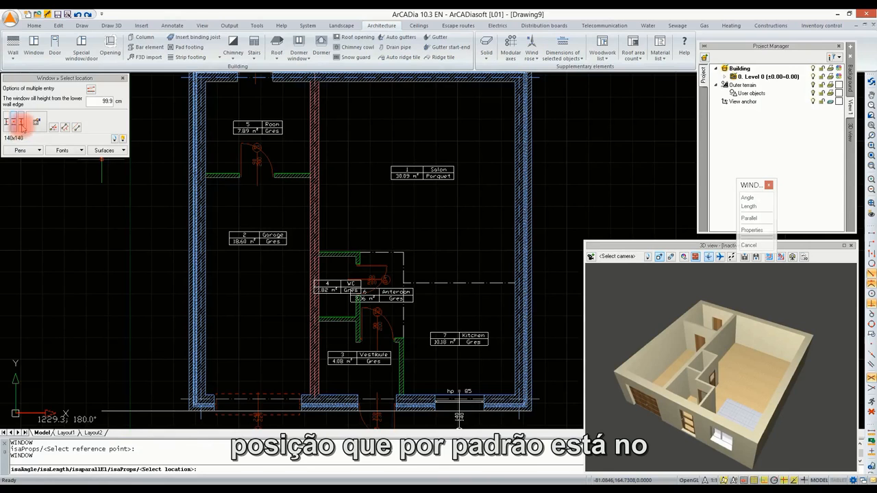
pyautogui.click(6, 122)
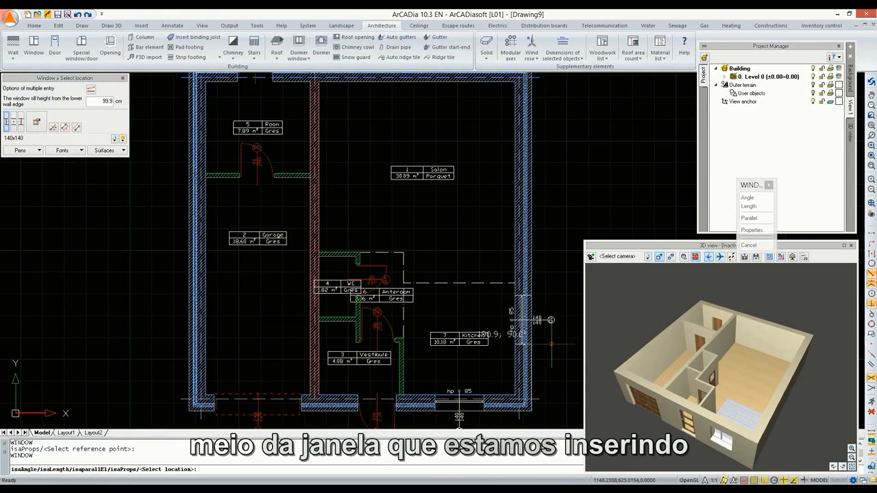
pyautogui.write('74')
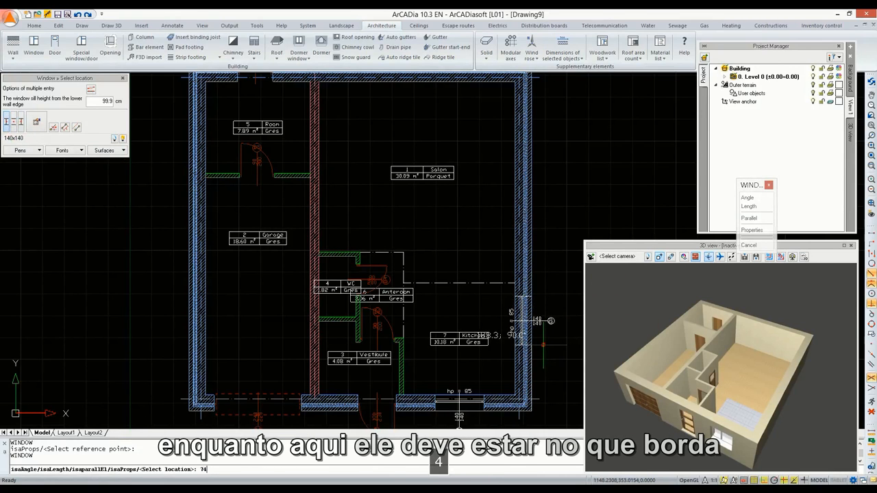
pyautogui.press('Return')
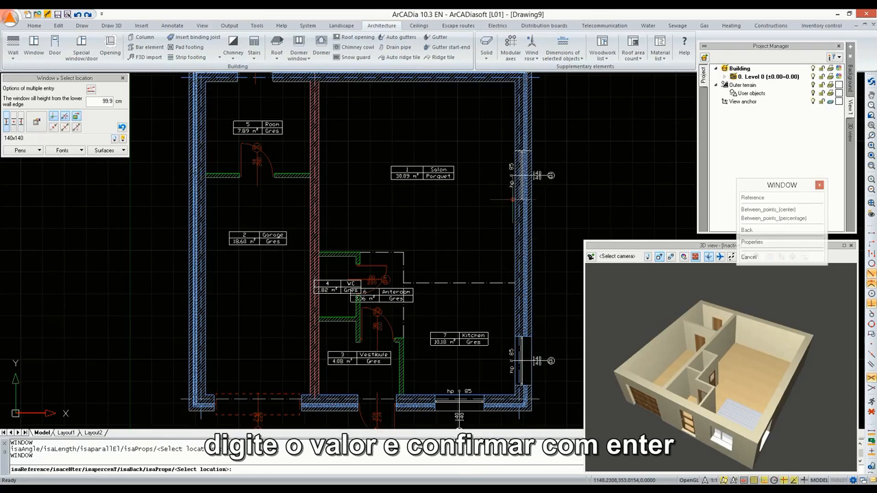
pyautogui.moveTo(496, 193); pyautogui.dragTo(494, 210, button='middle')
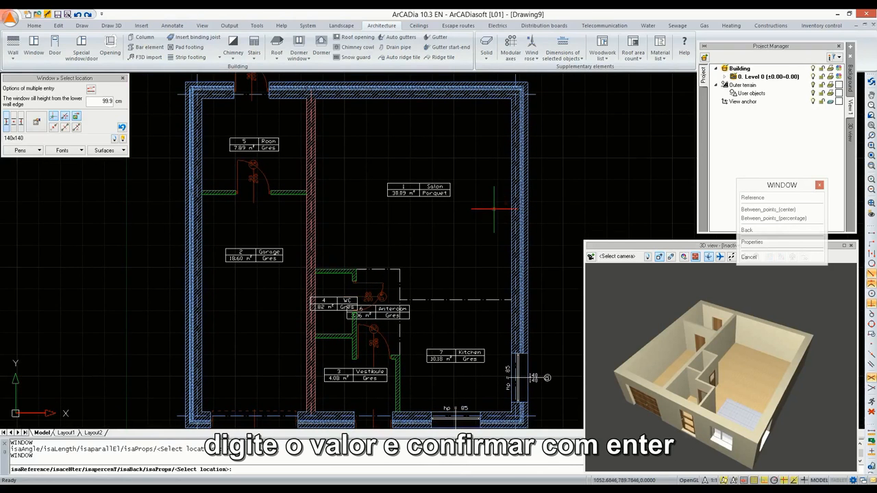
pyautogui.press('Escape')
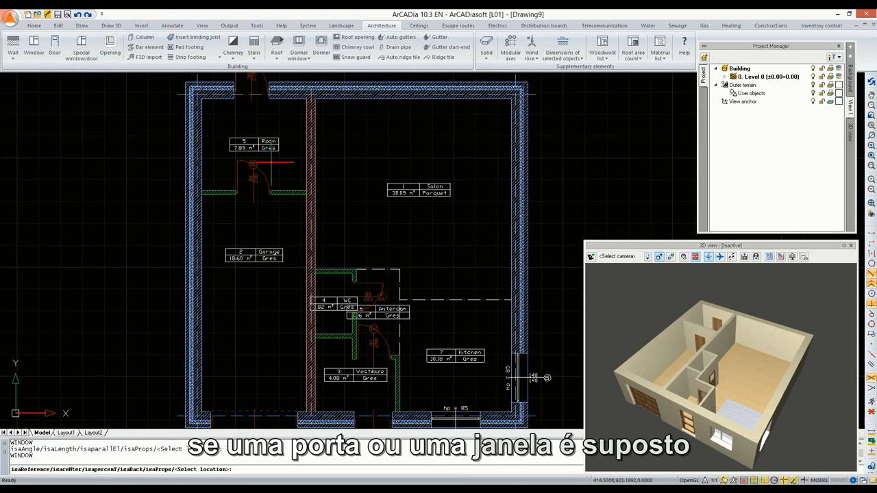
# - Start a special window/door and choose Romb window (140cm x 140cm) from the standard library
pyautogui.click(82, 43)
pyautogui.click(75, 55)
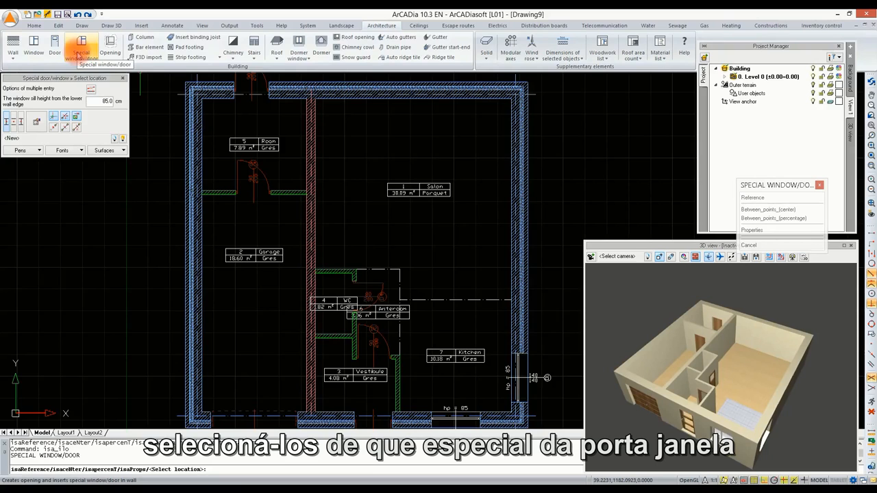
pyautogui.click(124, 139)
pyautogui.scroll(-5, 119, 231)
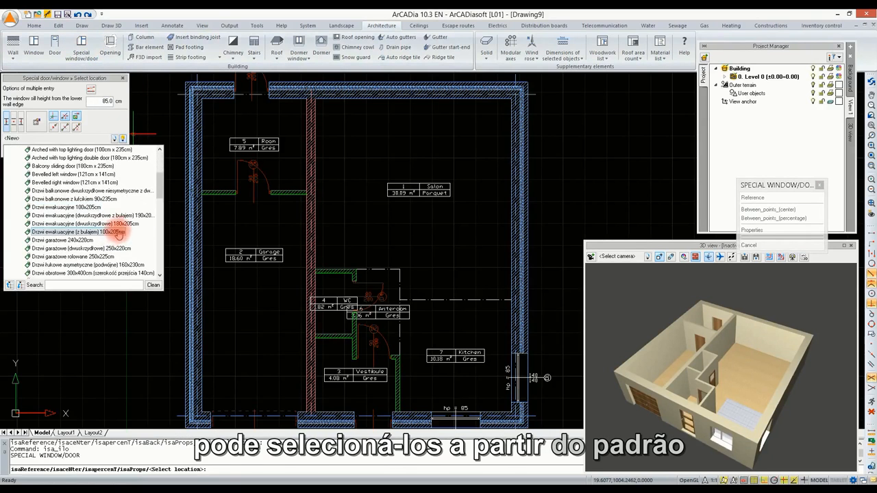
pyautogui.scroll(-4, 119, 231)
pyautogui.scroll(-2, 119, 228)
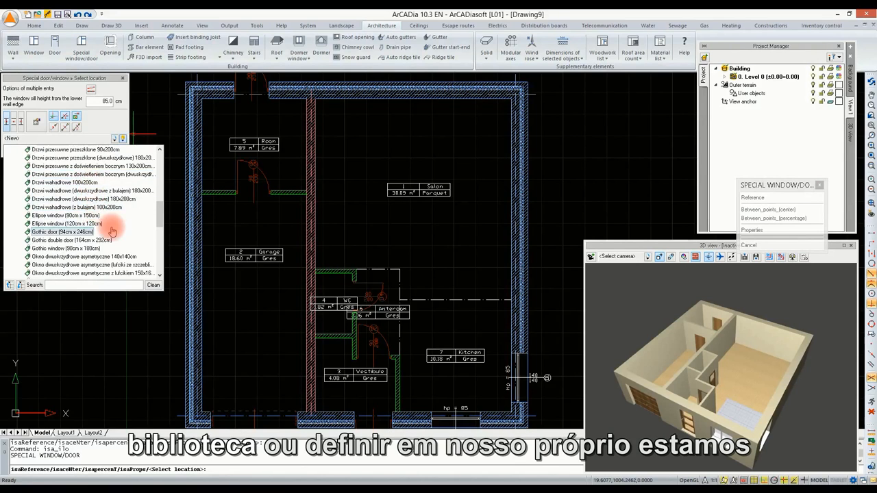
pyautogui.scroll(-5, 117, 225)
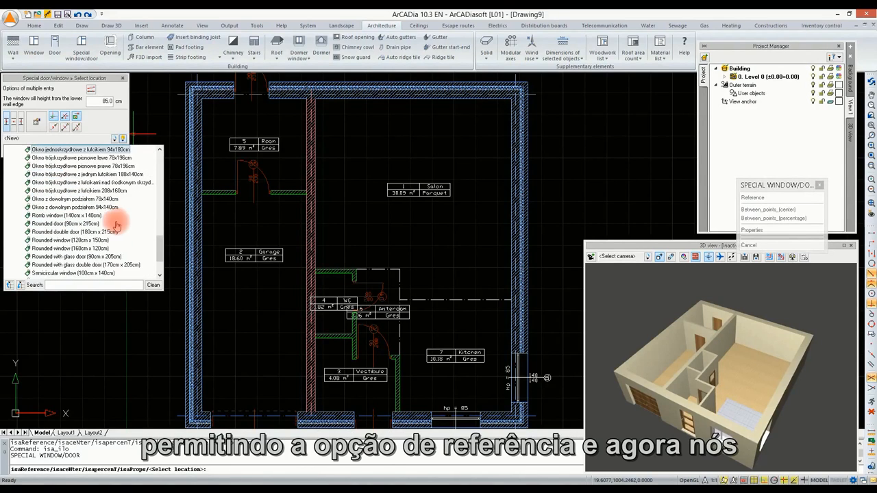
pyautogui.scroll(-2, 103, 226)
pyautogui.click(77, 215)
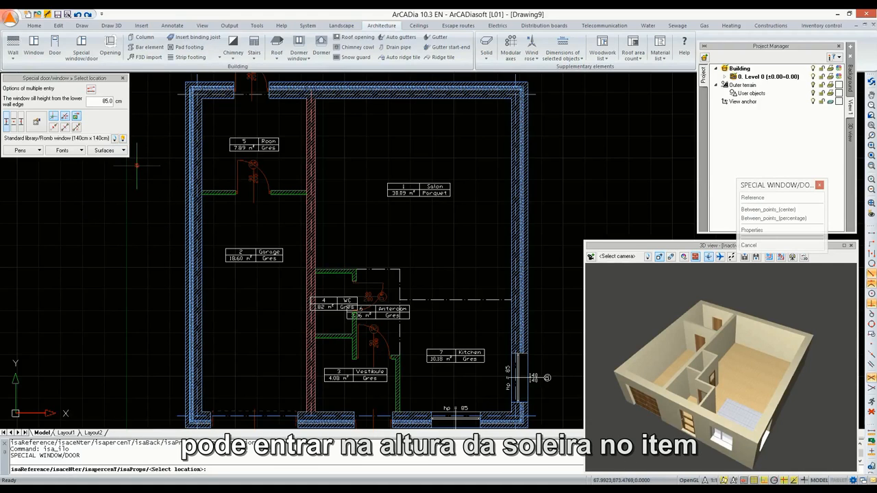
# - Insert the Romb window in the Salon's side wall with a 99.9 cm sill height, 295 cm from the nearest edge of the Kitchen's side window
pyautogui.click(52, 127)
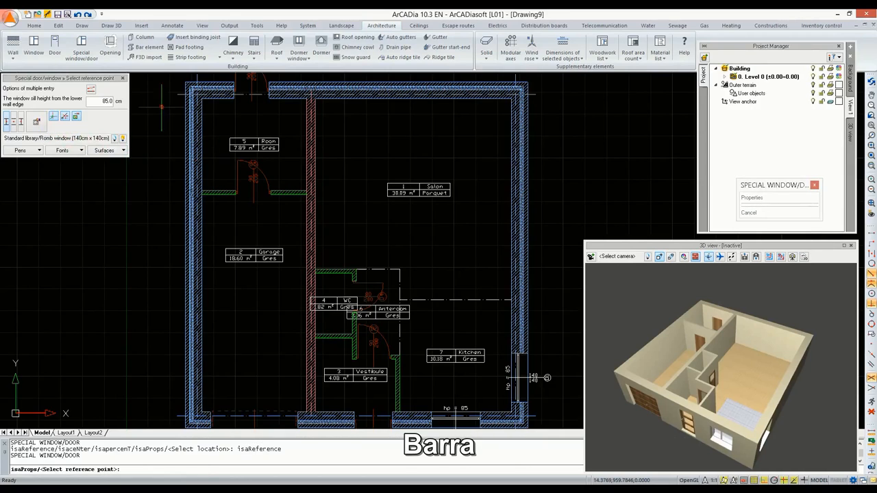
pyautogui.doubleClick(110, 100)
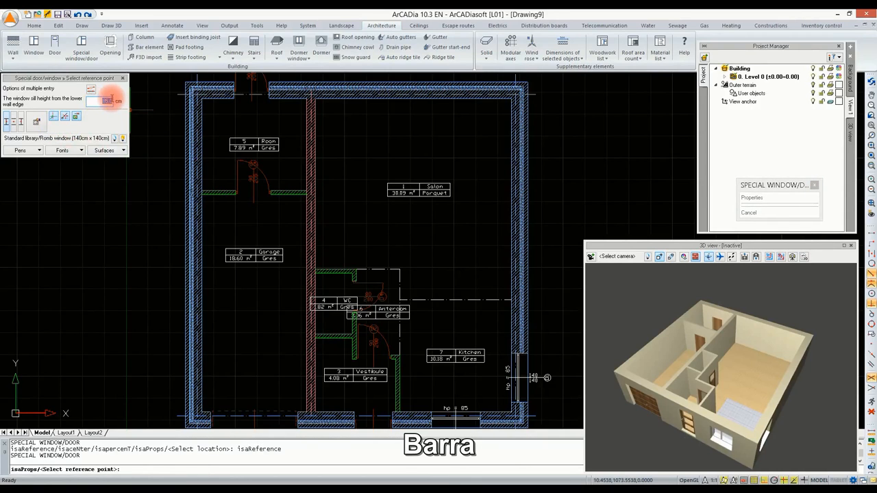
pyautogui.write('99')
pyautogui.press('Return')
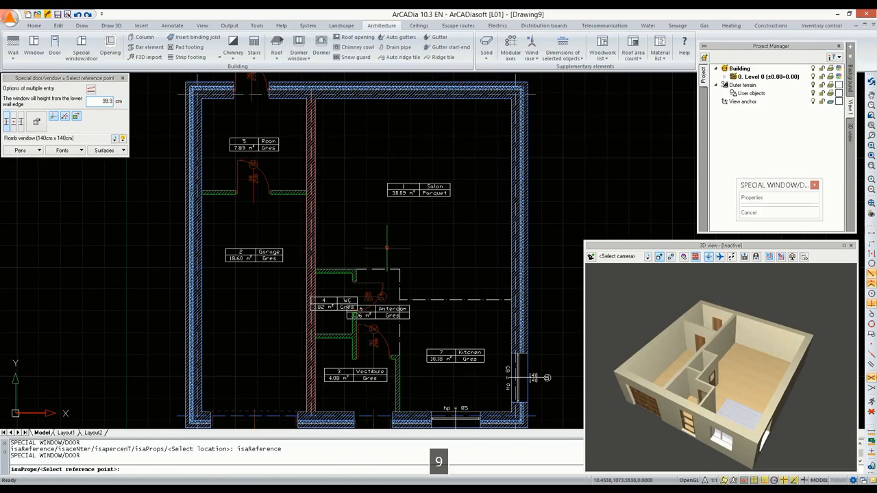
pyautogui.click(527, 353)
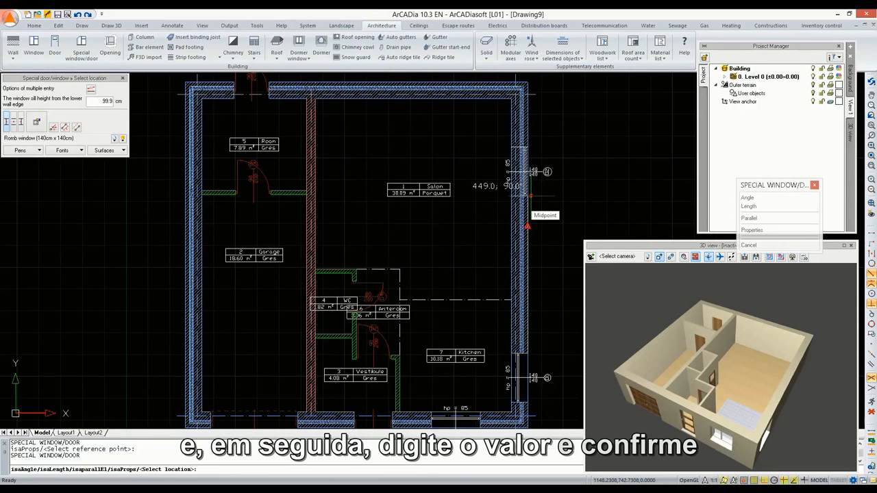
pyautogui.write('2')
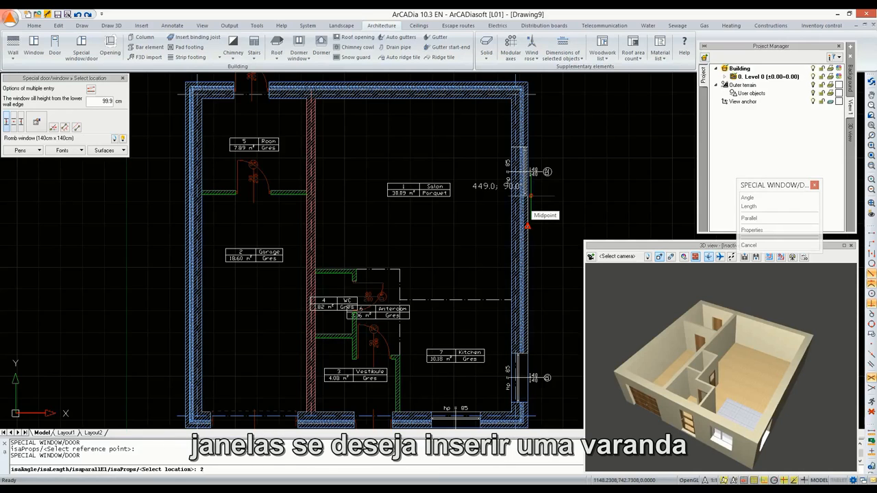
pyautogui.write('95')
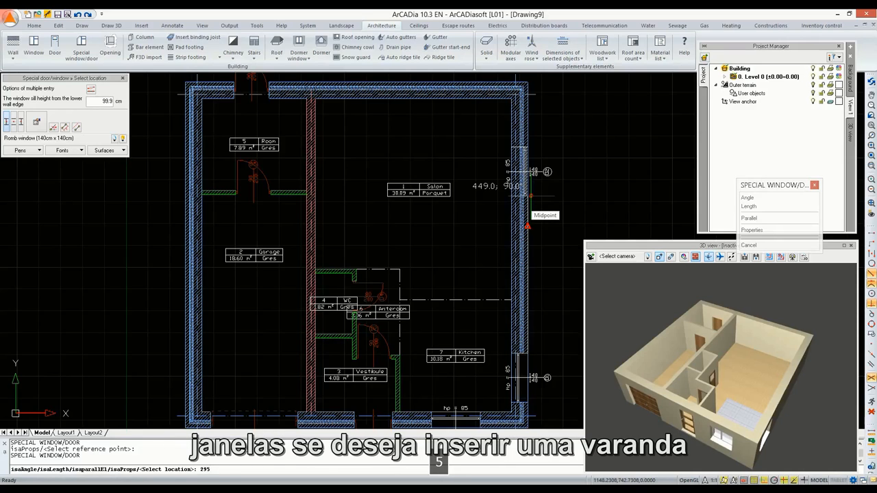
pyautogui.press('Return')
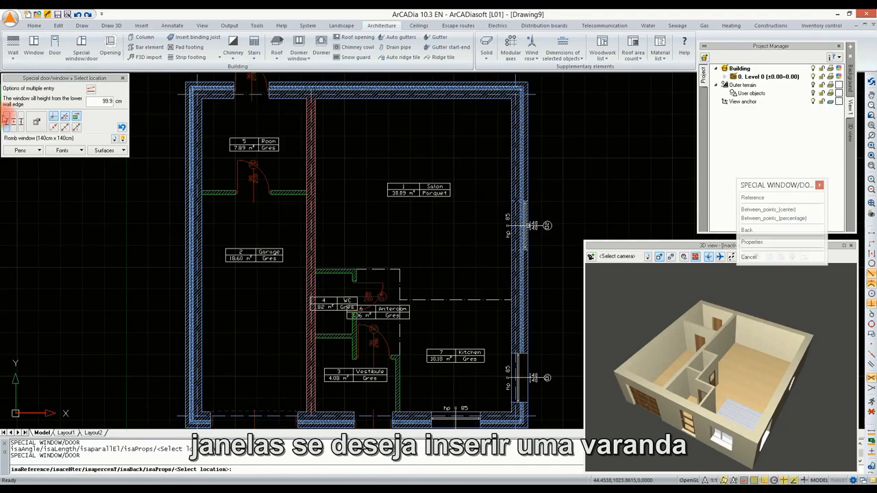
# - Insert another Romb window in the Salon's rear wall, its edge 40 cm from the Garage–Salon partition, and finish placing special windows
pyautogui.click(60, 127)
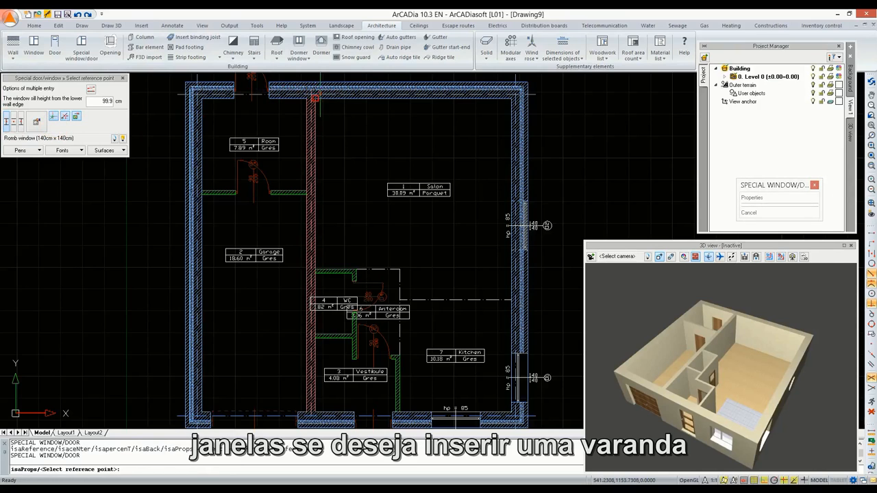
pyautogui.click(314, 84)
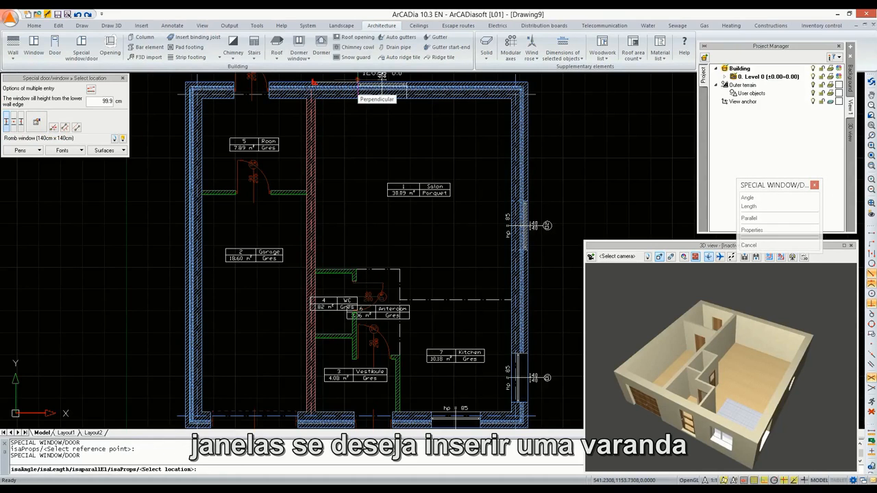
pyautogui.write('40')
pyautogui.press('Return')
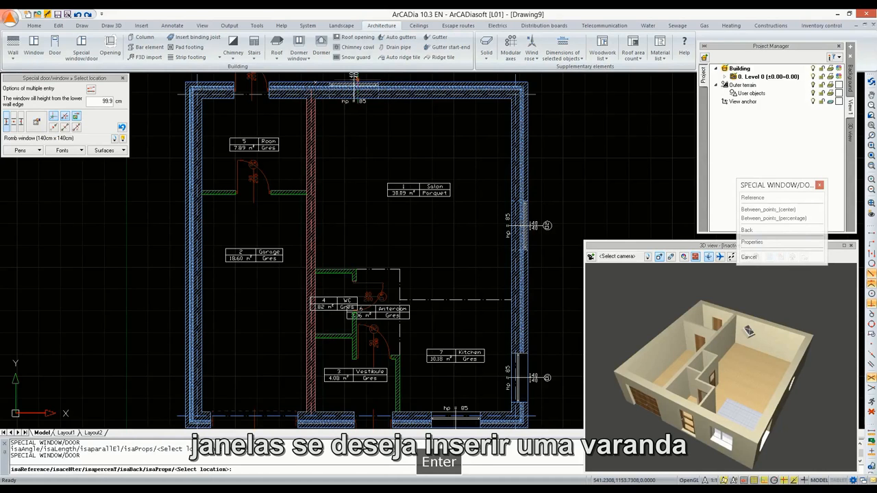
pyautogui.click(418, 150)
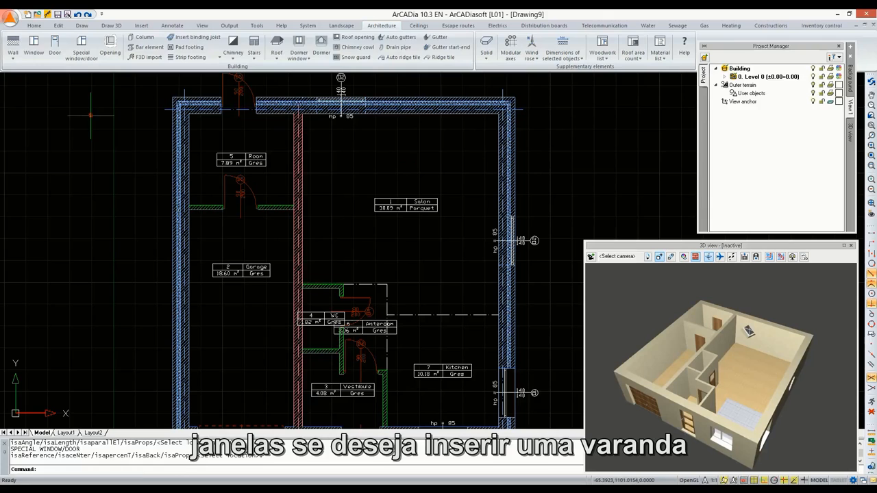
# - Start a new window, change its type to a sliding balcony door and set the threshold height to 14.9 cm
pyautogui.click(32, 46)
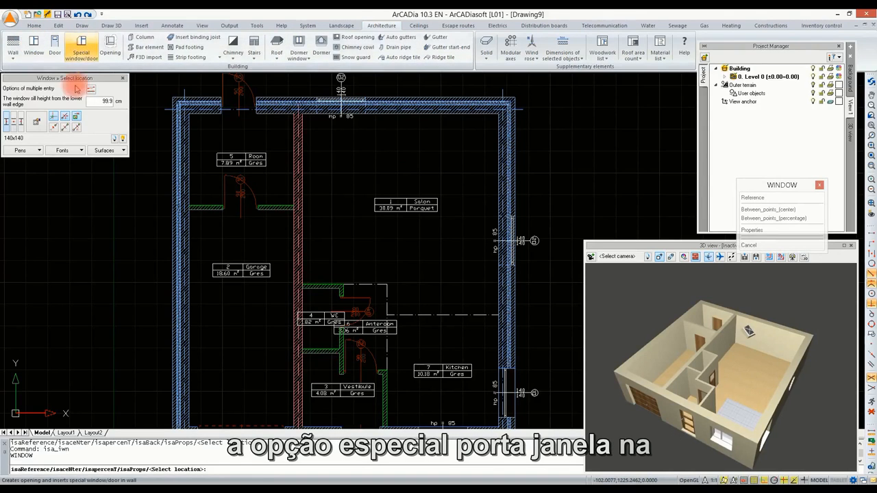
pyautogui.click(36, 121)
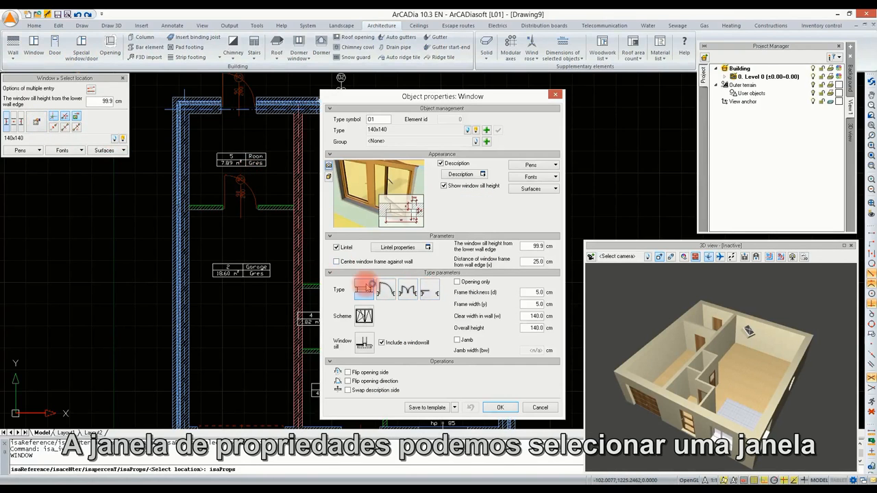
pyautogui.click(432, 290)
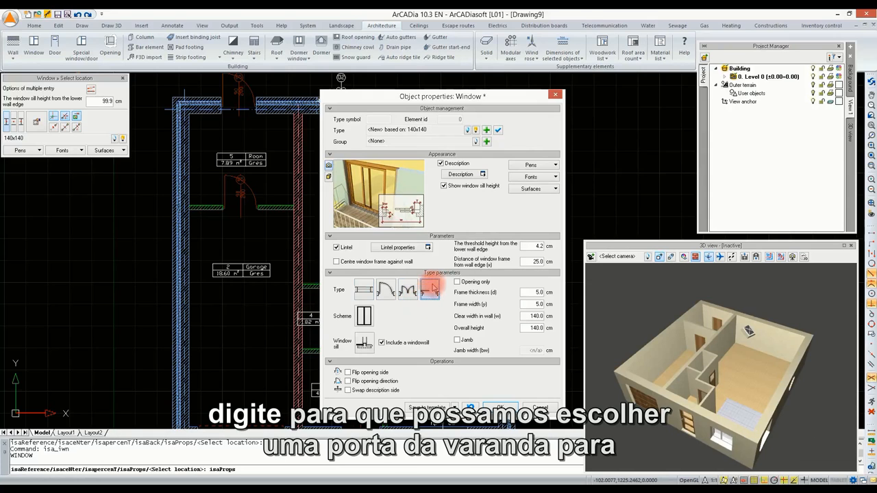
pyautogui.click(536, 316)
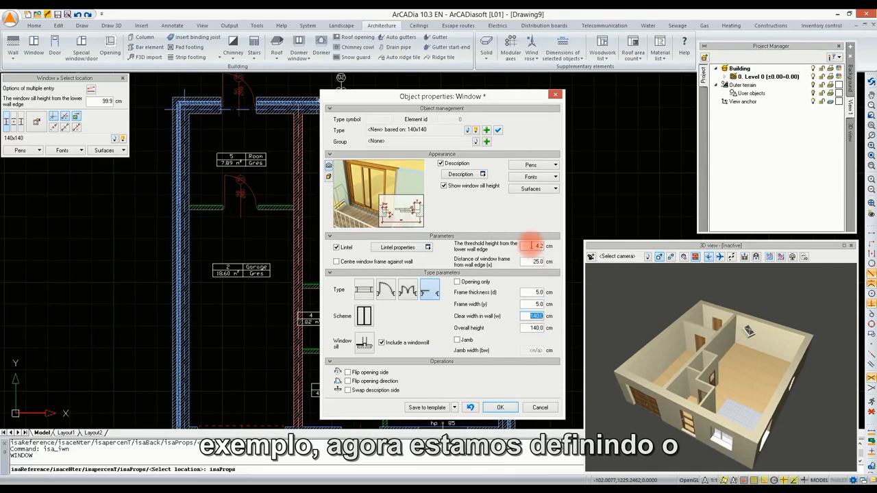
pyautogui.doubleClick(532, 245)
pyautogui.write('1')
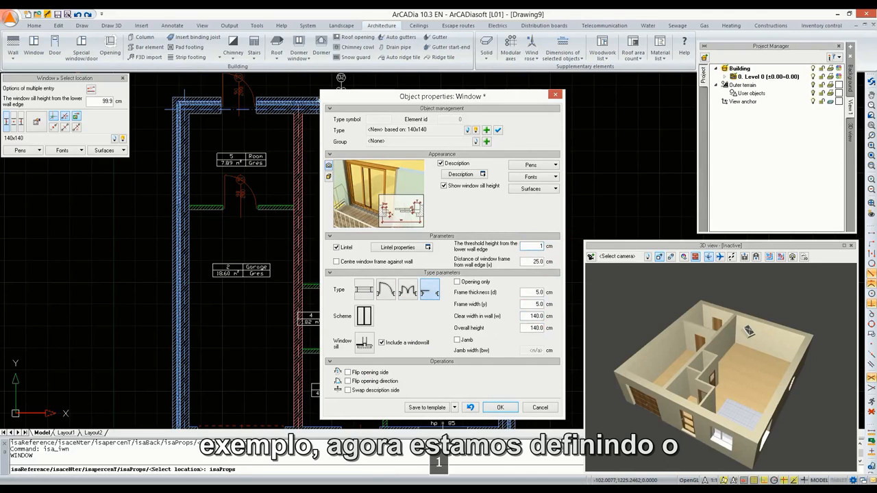
pyautogui.write('4,9')
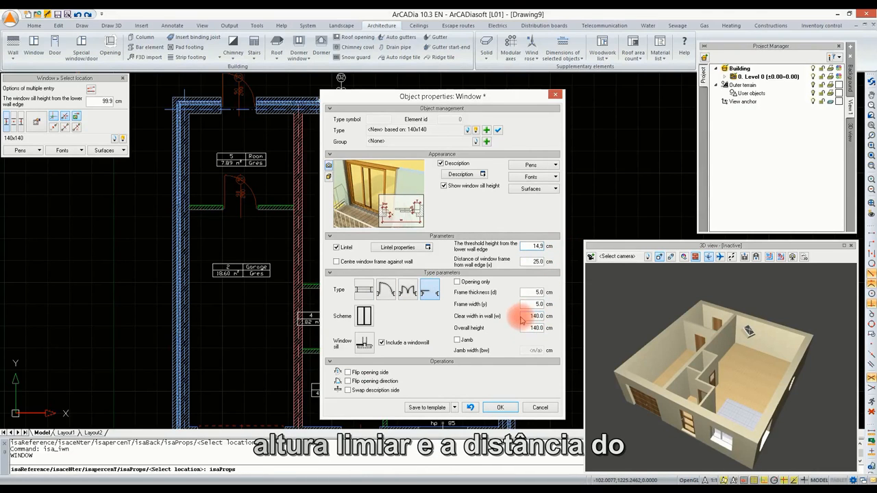
# - Set the balcony door's clear width in wall to 180 cm and its overall height to 235 cm
pyautogui.click(538, 261)
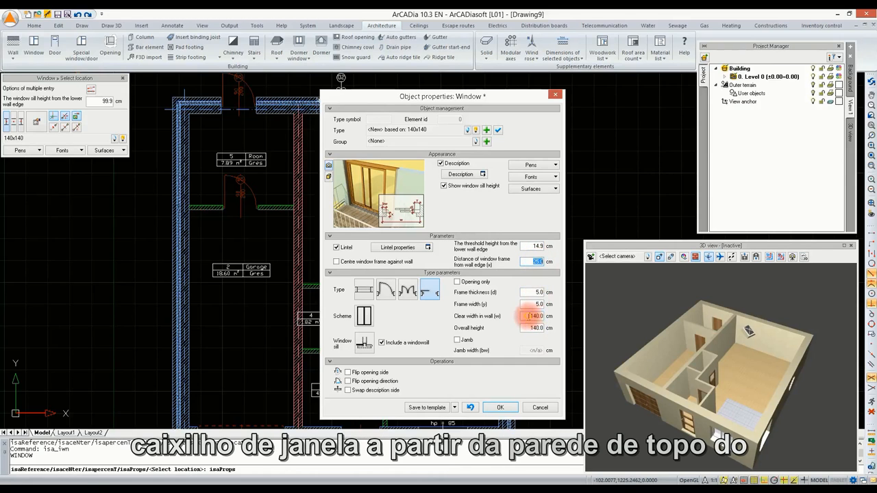
pyautogui.click(536, 317)
pyautogui.write('180')
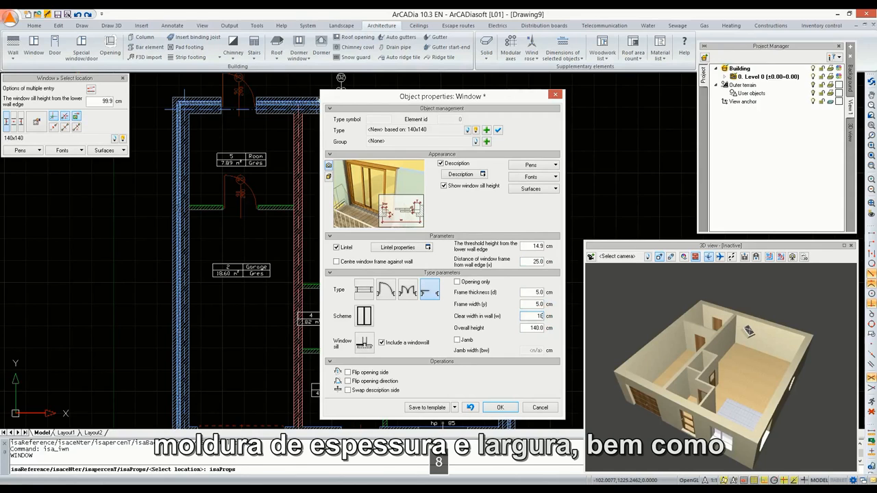
pyautogui.click(538, 328)
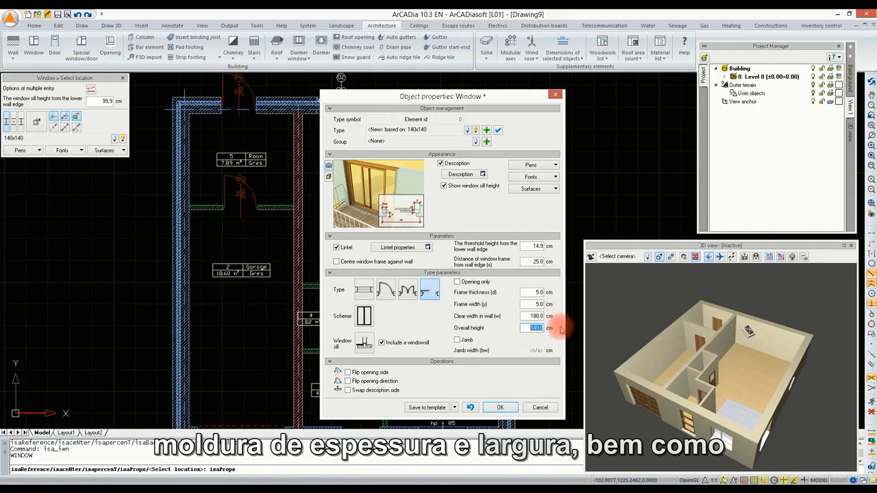
pyautogui.write('235')
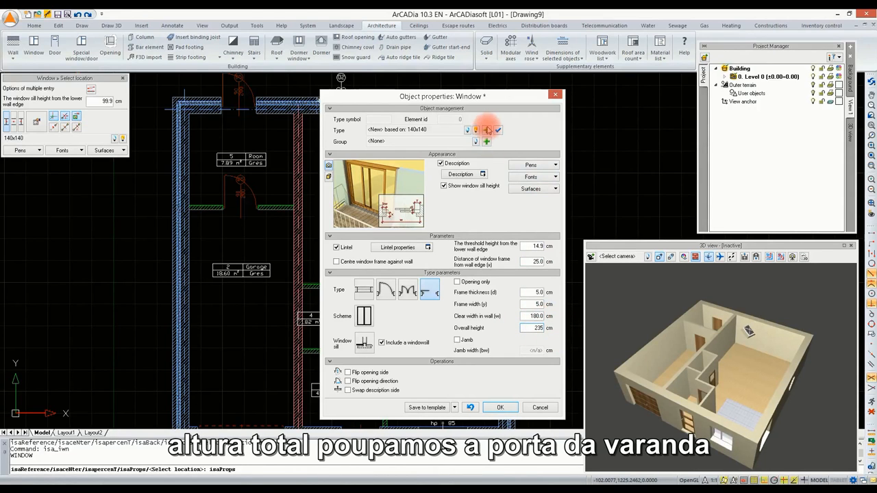
# - Save the door as type Balcony door in the project library, set its type symbol to OB3 and accept the properties
pyautogui.click(486, 129)
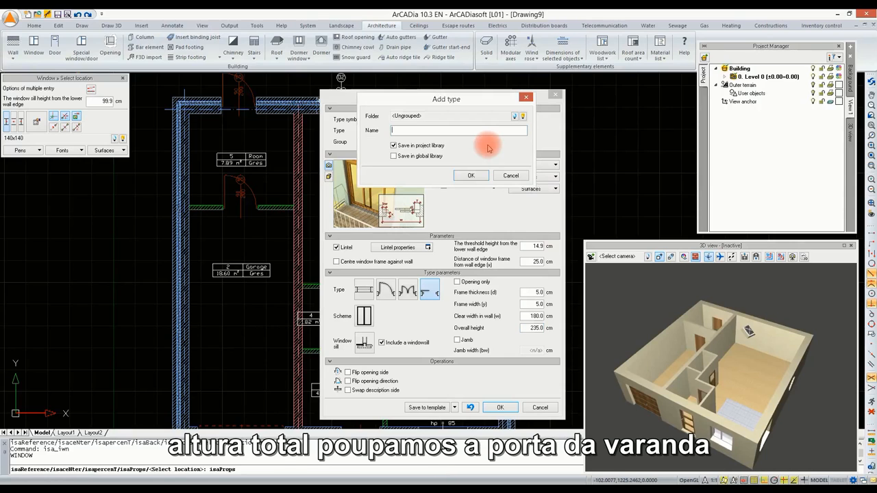
pyautogui.write('Ba')
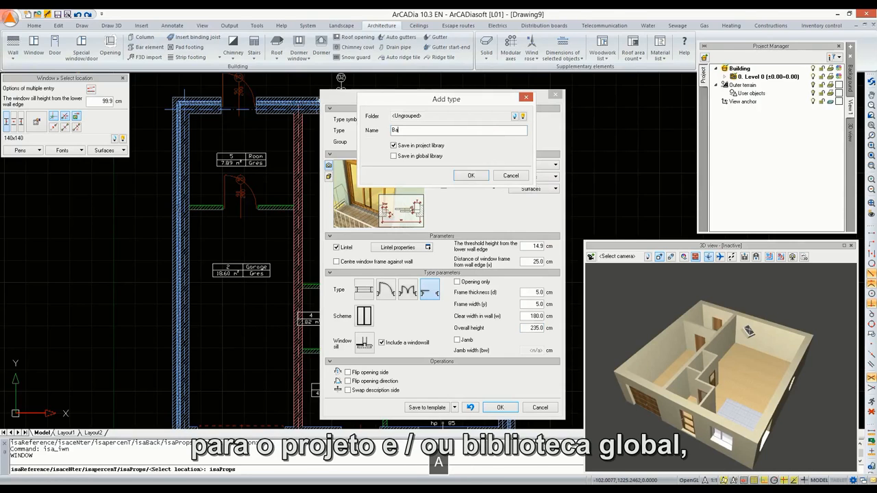
pyautogui.write('lcony D')
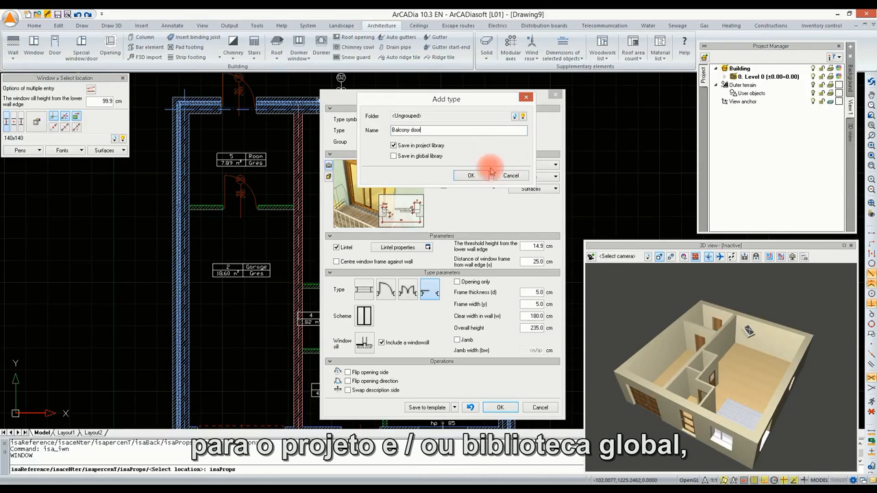
pyautogui.click(469, 176)
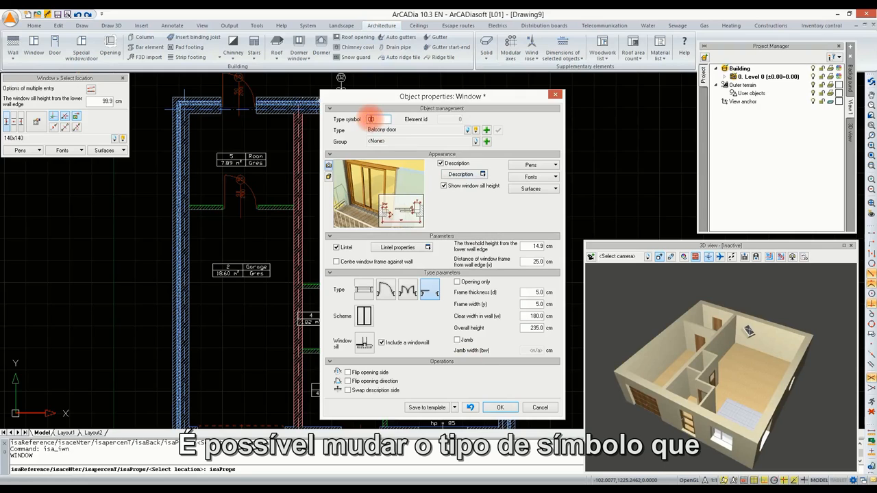
pyautogui.write('B3')
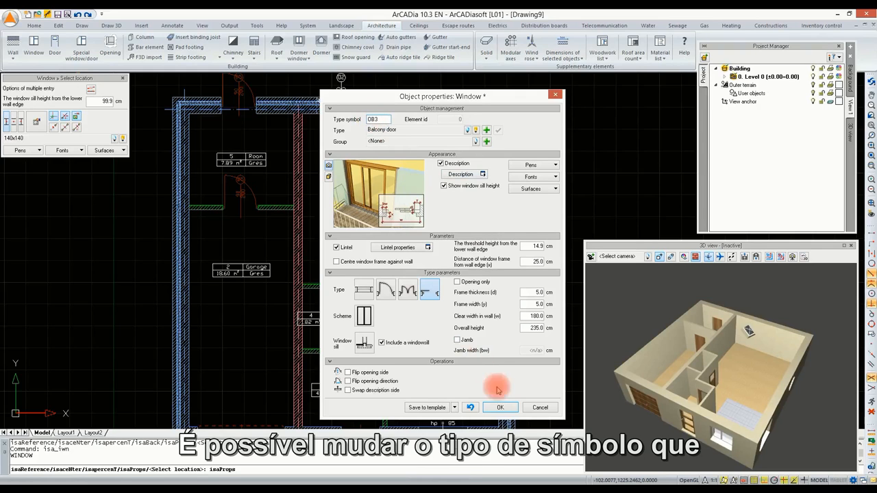
pyautogui.click(499, 407)
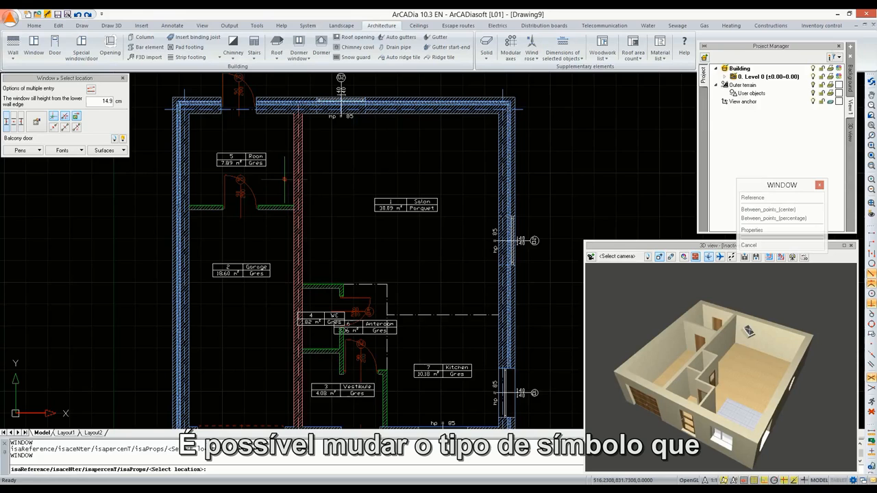
# - Insert the balcony door by its opposite edge in the Salon's rear wall, 100 cm from the building's outer corner
pyautogui.click(36, 121)
pyautogui.click(20, 121)
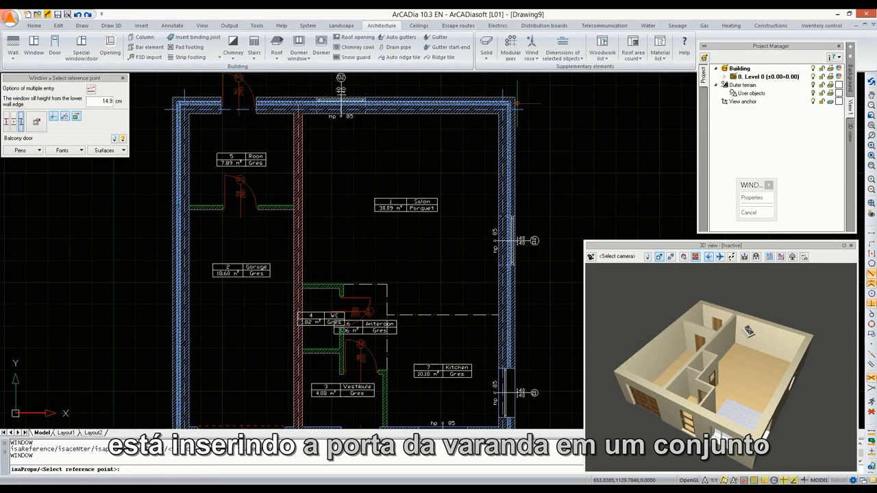
pyautogui.click(515, 103)
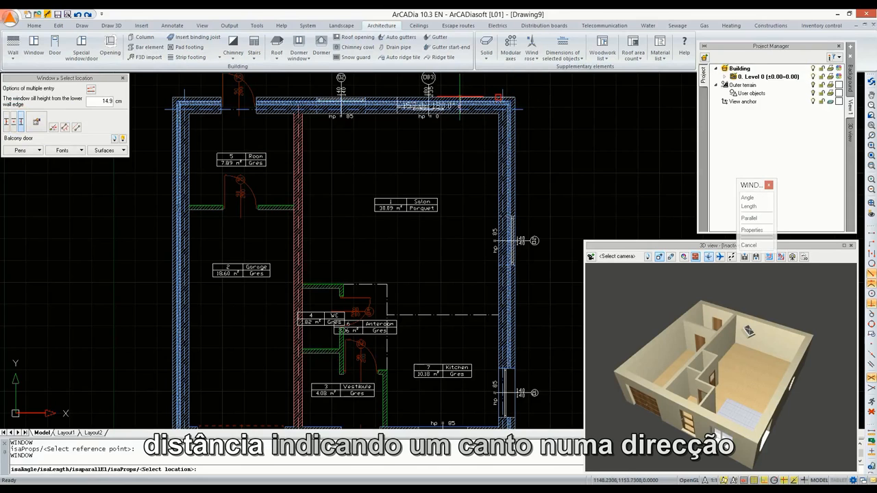
pyautogui.write('100')
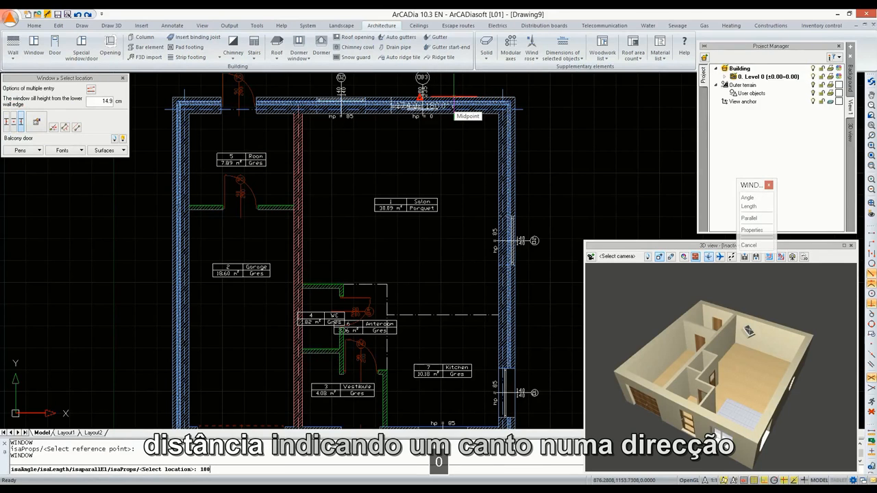
pyautogui.press('Return')
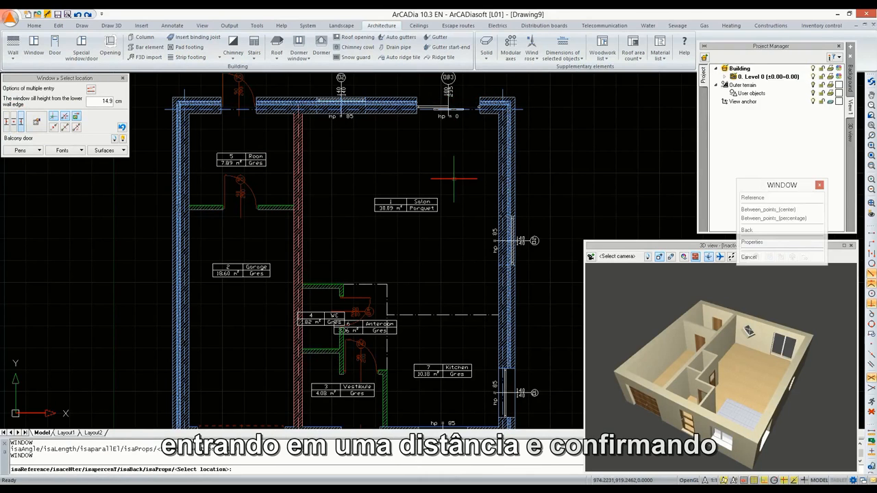
pyautogui.scroll(-2, 451, 160)
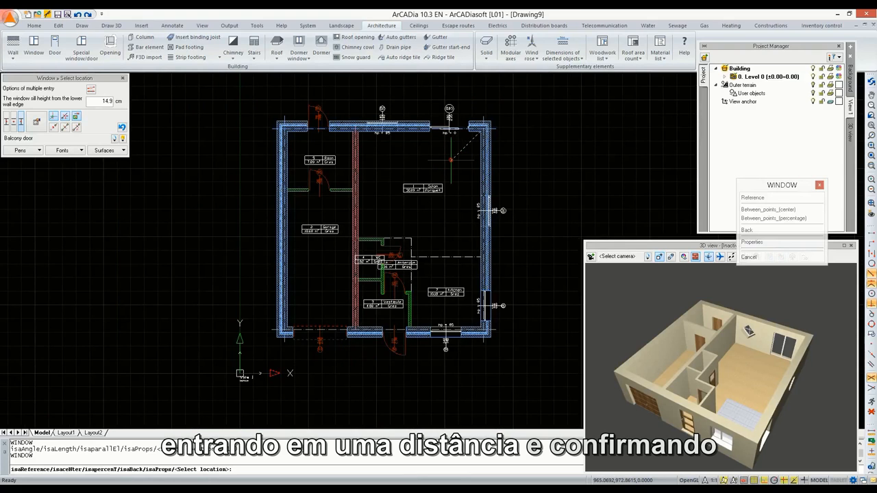